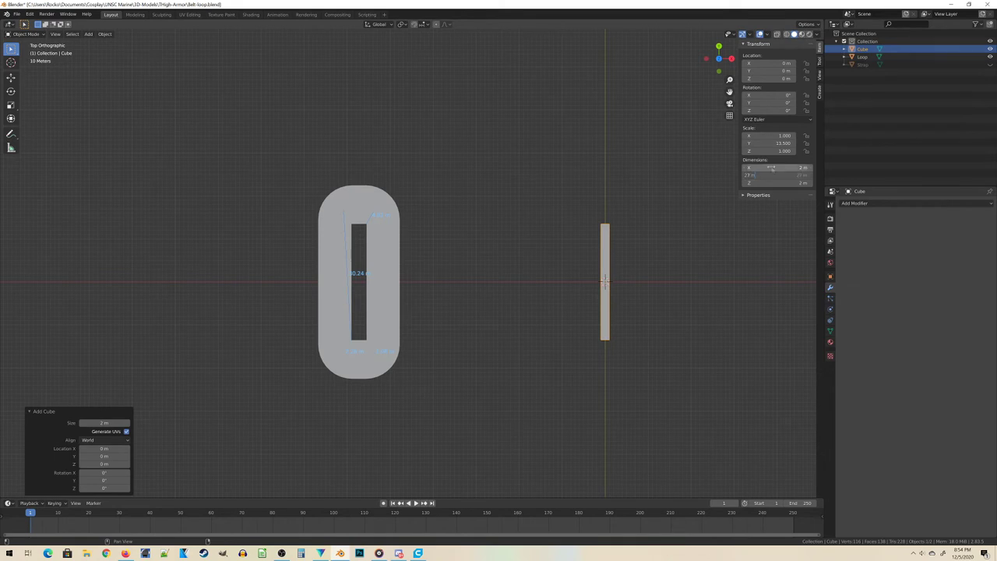
Set the thin cube's X dimension to 3 m.
left_click(772, 168)
type("3")
key("Return")
Add a second cube at the origin and set its dimensions to 7 m in X and 32 m in Y.
left_click_drag(561, 296, 559, 356)
key("KP_7")
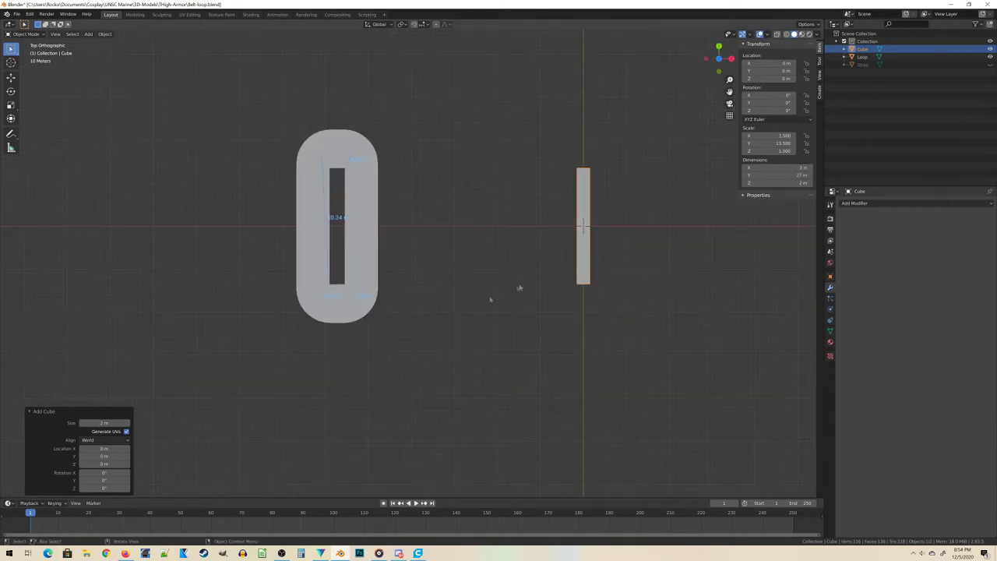
key("shift+a")
left_click(590, 281)
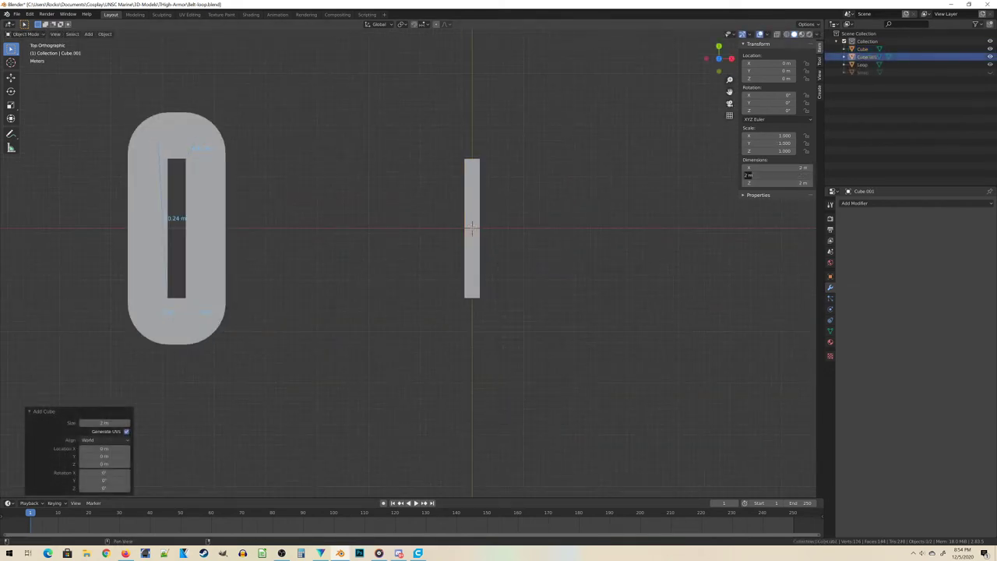
left_click(771, 167)
type("3")
key("Return")
Extrude the larger cube's top face upward about 1.2 m in Edit Mode.
left_click_drag(437, 343, 370, 402)
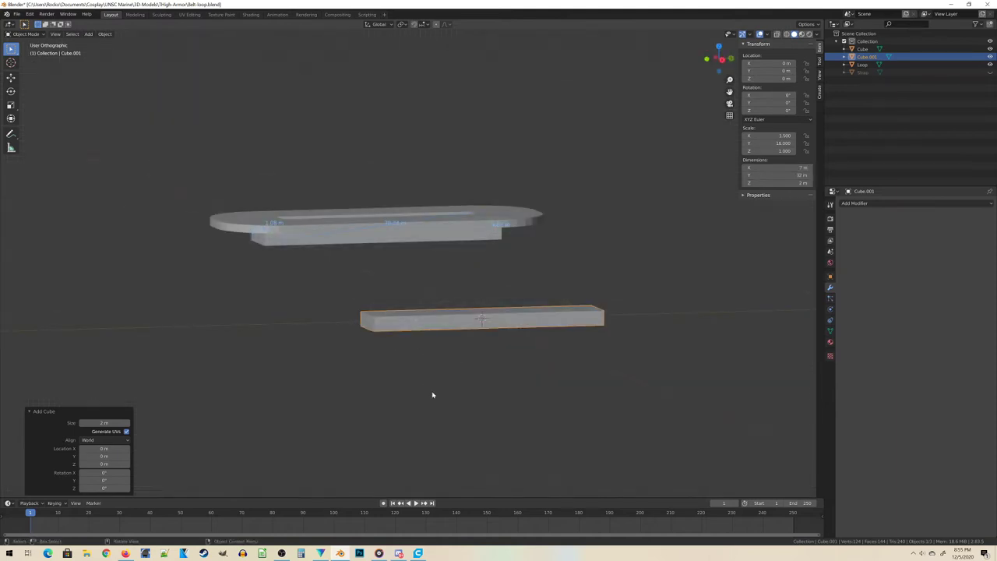
key("KP_1")
key("Tab")
key("alt+a")
left_click_drag(294, 193, 519, 319)
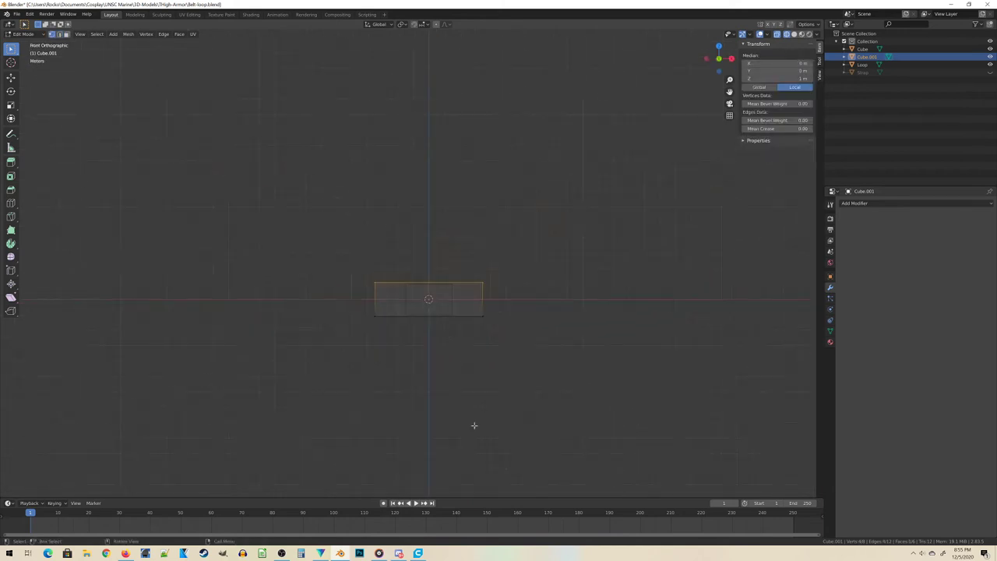
key("e")
left_click(432, 351)
left_click_drag(431, 352, 398, 352)
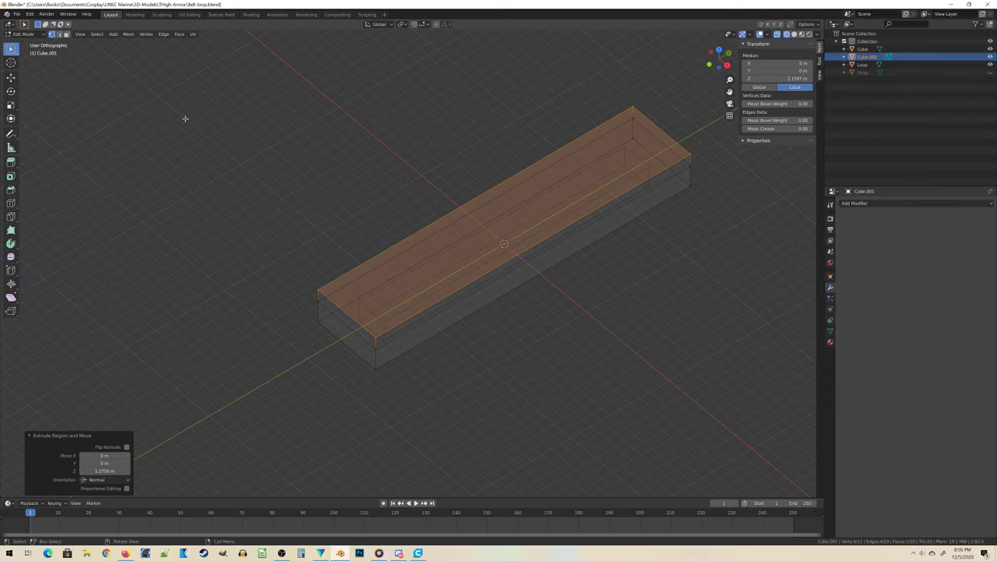
Check in the preferences' add-on list that MeasureIt is enabled.
left_click(34, 14)
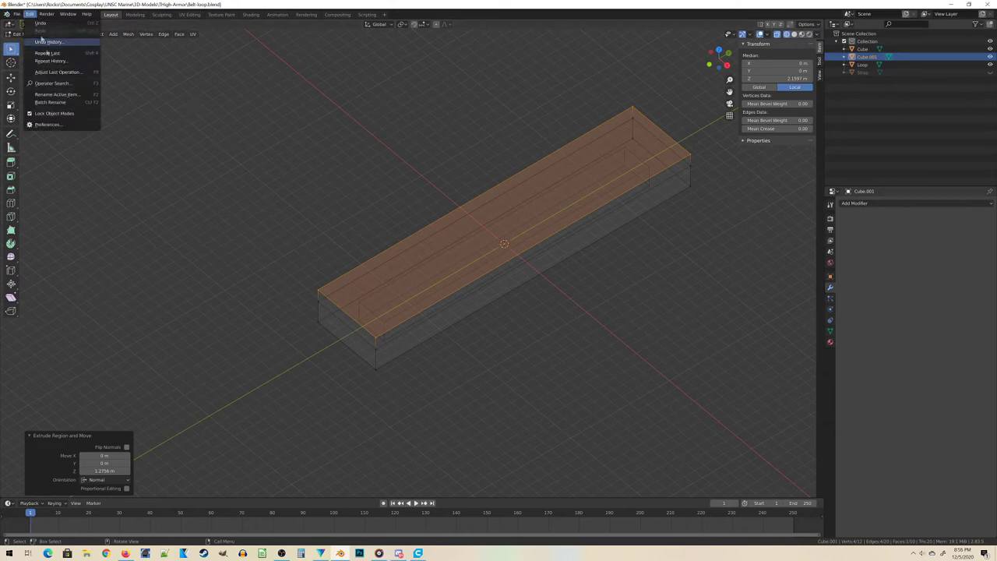
left_click(52, 126)
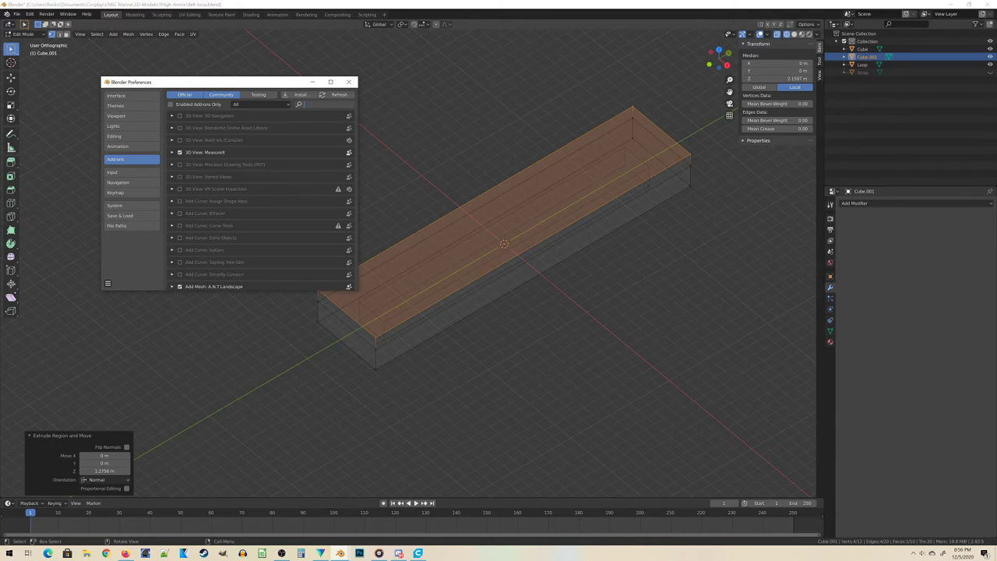
left_click(350, 81)
Extrude the upper layer's two end faces outward about 8 m and 10.4 m, and extrude its +X long side outward as well.
scroll(401, 223, "down", 2)
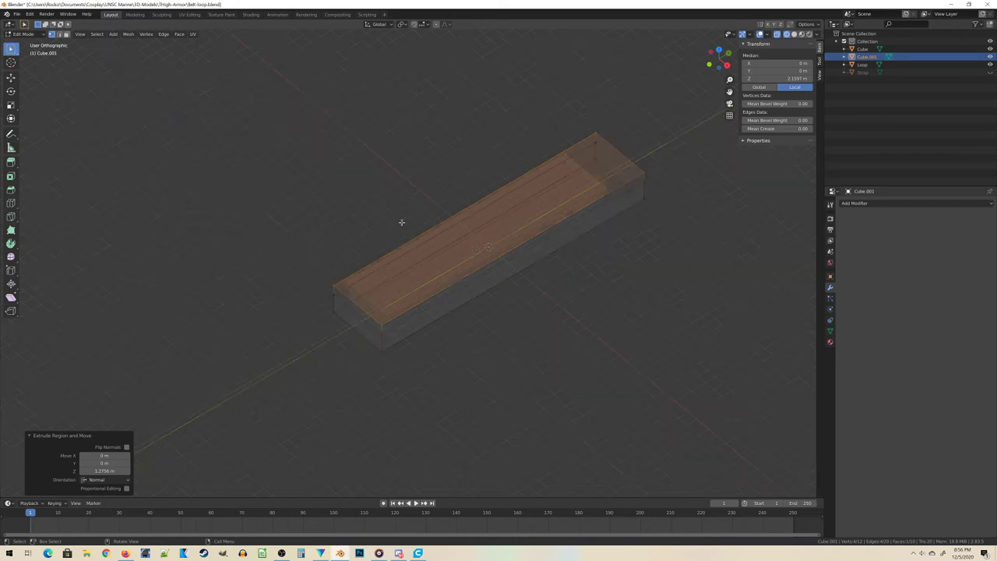
left_click_drag(400, 223, 415, 297)
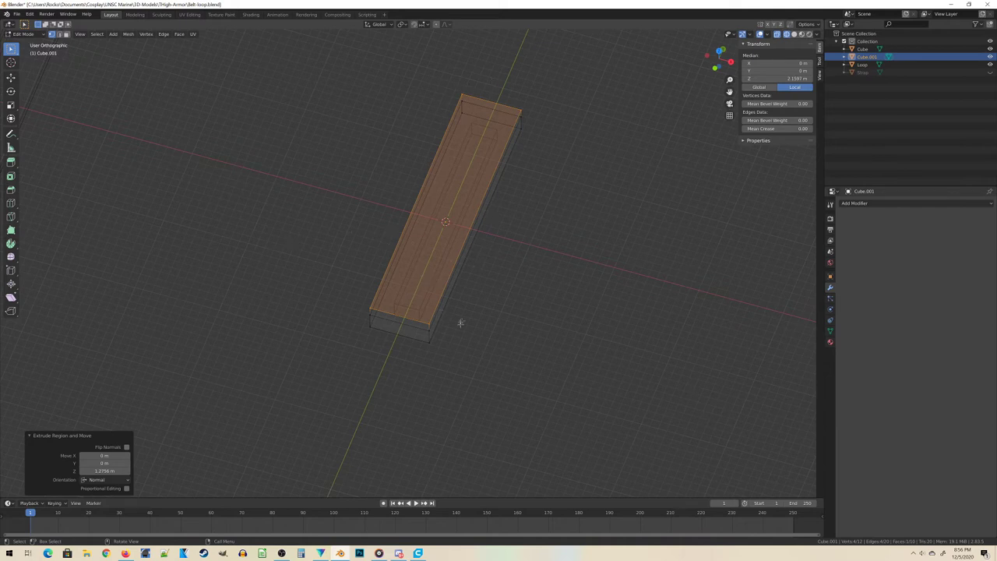
key("alt+z")
left_click(367, 296)
left_click_drag(402, 310, 495, 379)
key("e")
left_click(393, 304)
left_click(501, 375)
key("e")
left_click(561, 424)
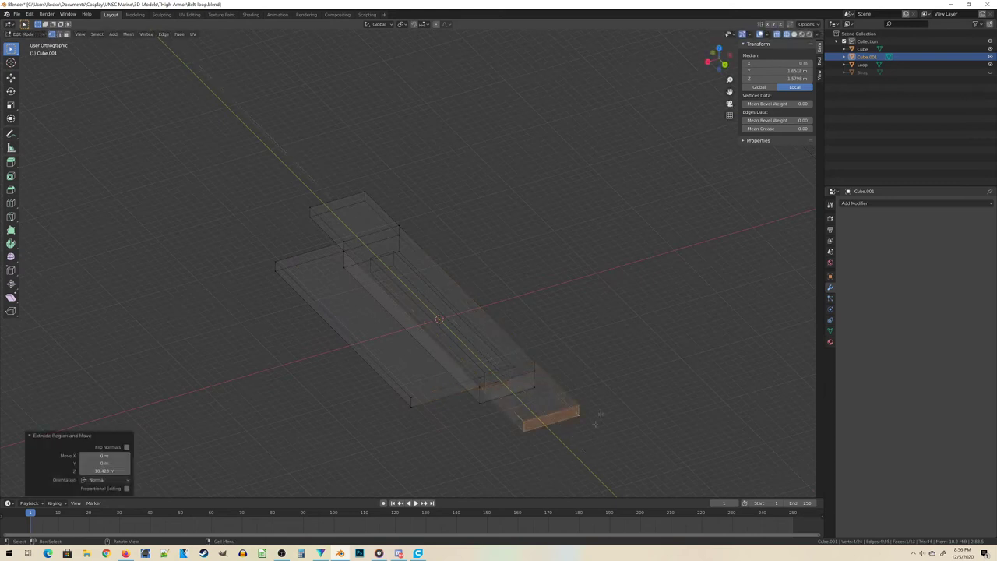
Extrude the upper layer's remaining long side outward about 12.9 m.
left_click_drag(561, 425, 468, 296)
left_click(443, 286)
key("e")
left_click(481, 263)
Add MeasureIt segment measurements along the length of both end flaps.
left_click_drag(481, 262, 407, 353)
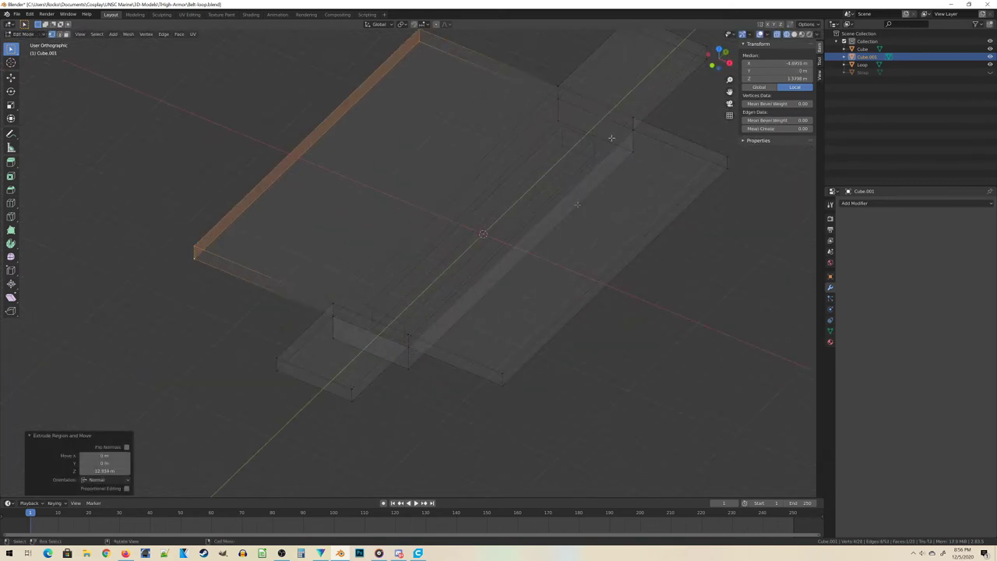
left_click_drag(523, 353, 359, 298)
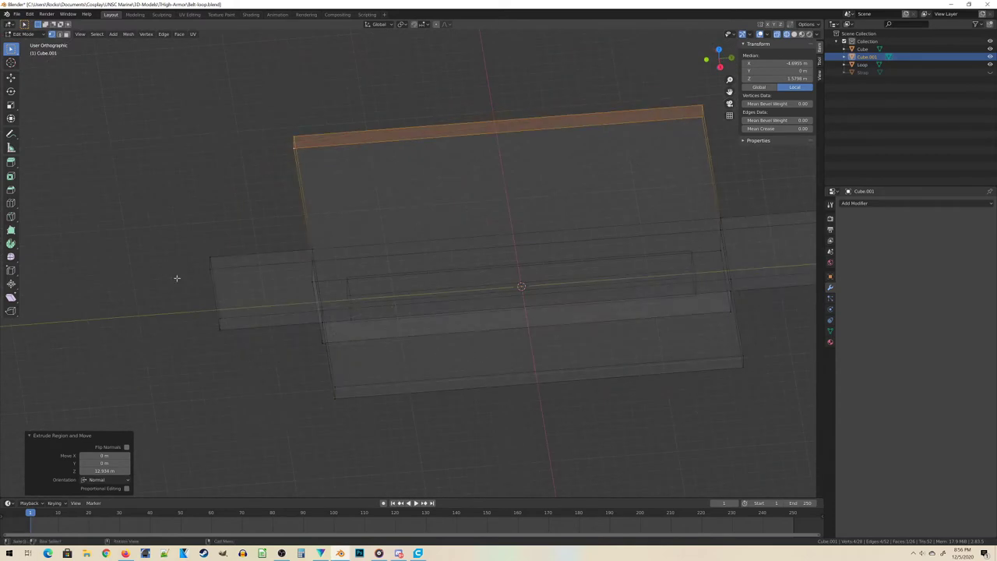
left_click_drag(245, 323, 345, 357)
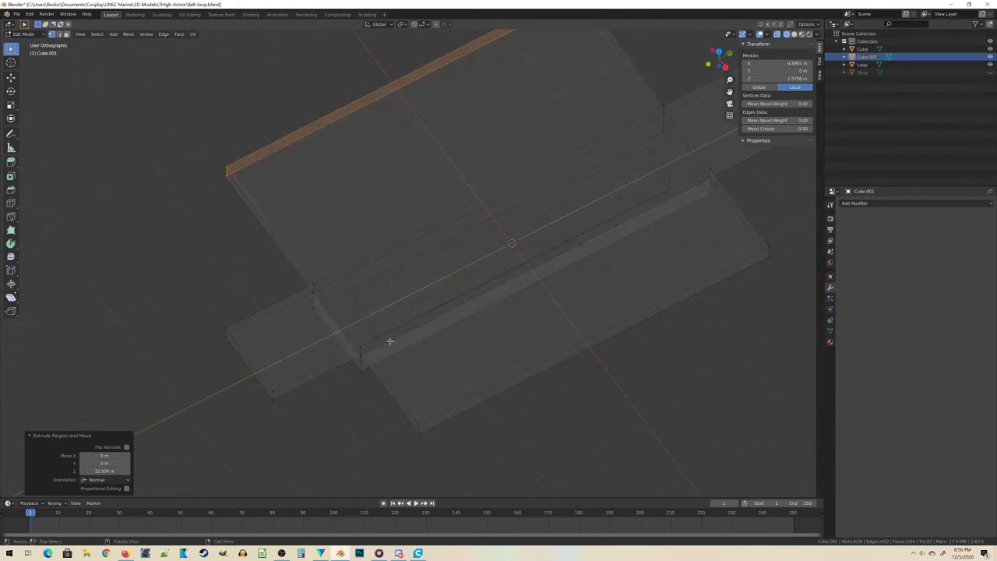
left_click(355, 348)
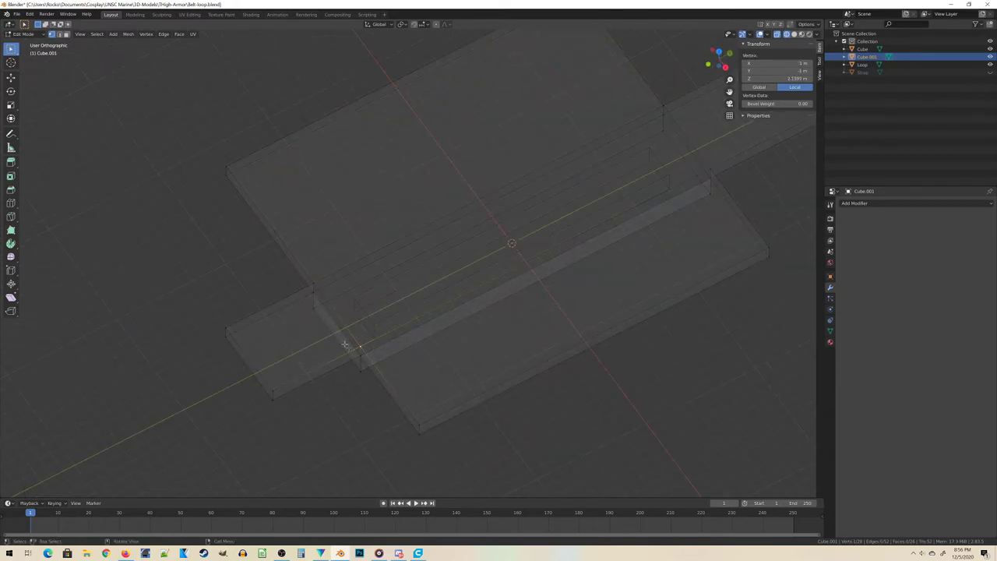
left_click(271, 391, "shift")
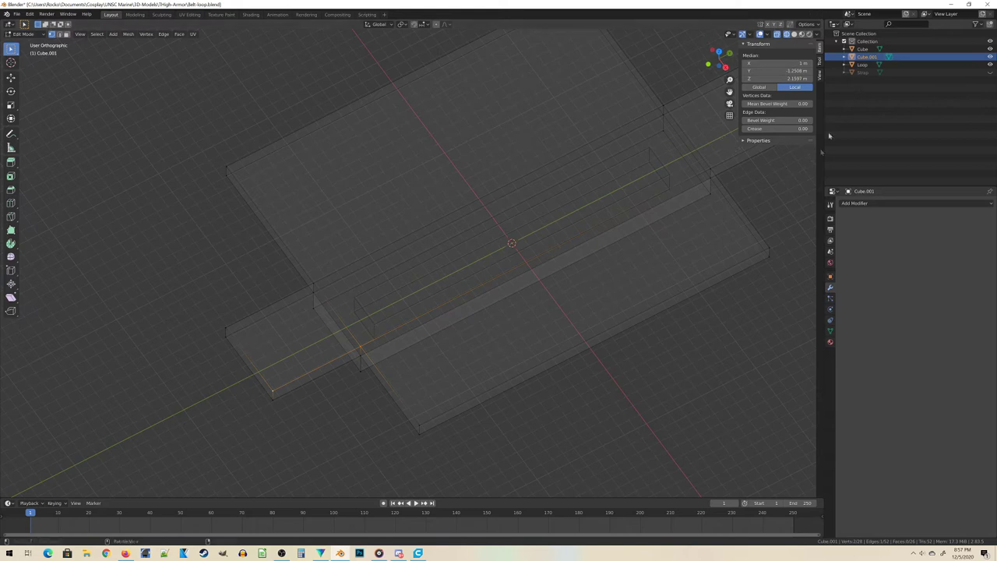
left_click(820, 76)
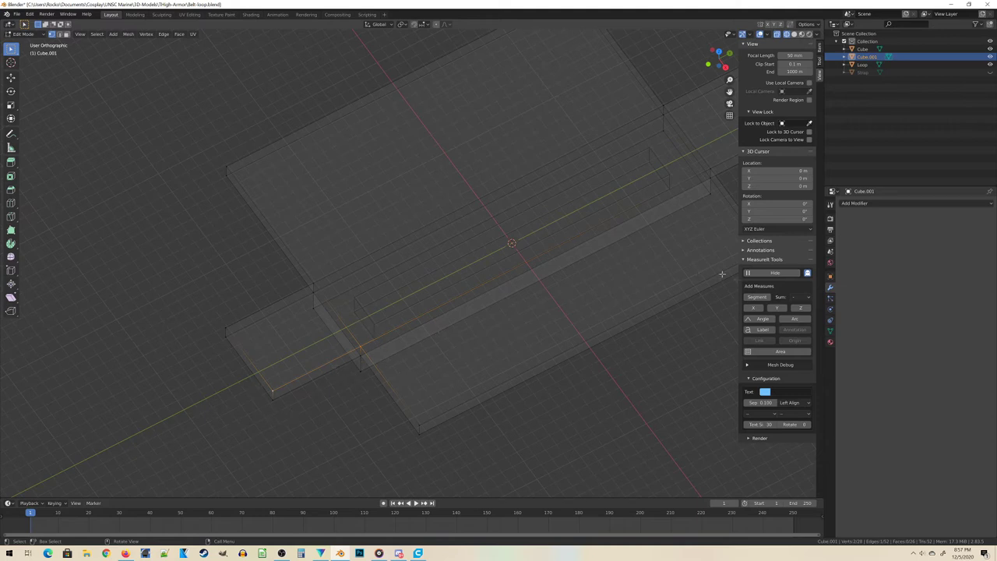
left_click(753, 300)
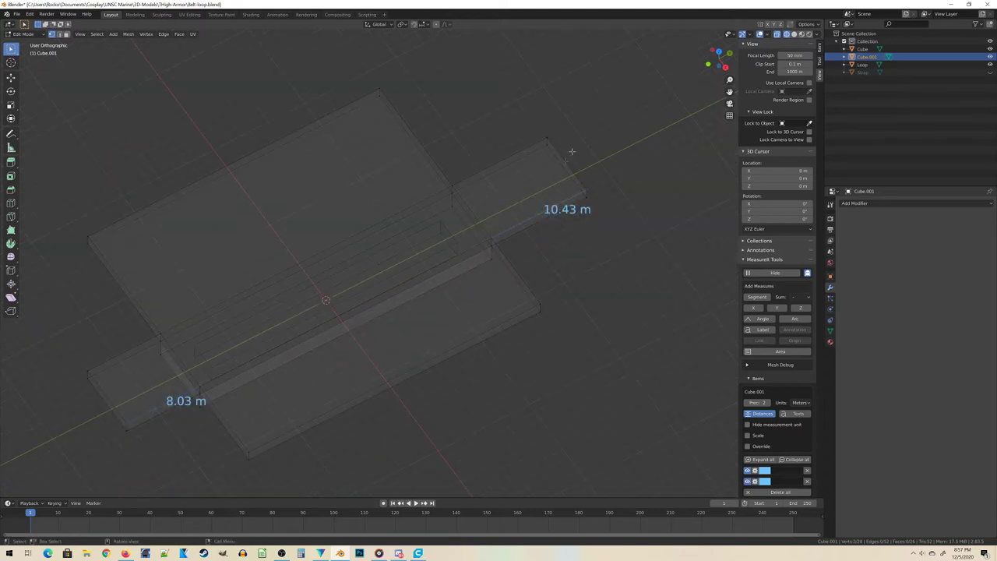
Move the outer face of the +Y end flap inward along Y so the flap is about 6.02 m long.
left_click(569, 152)
key("g")
key("y")
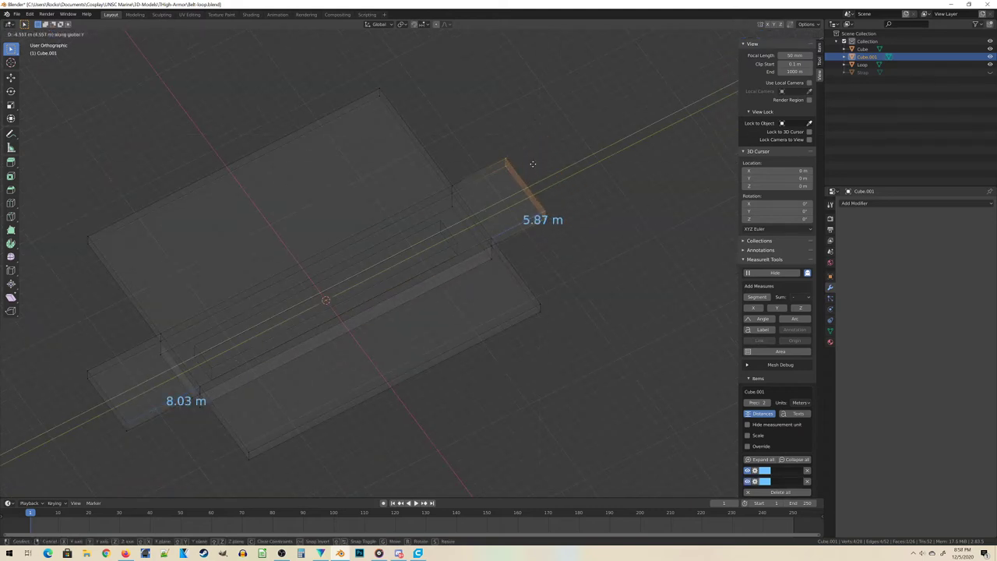
left_click(533, 164)
scroll(533, 163, "up", 4)
scroll(461, 340, "down", 4)
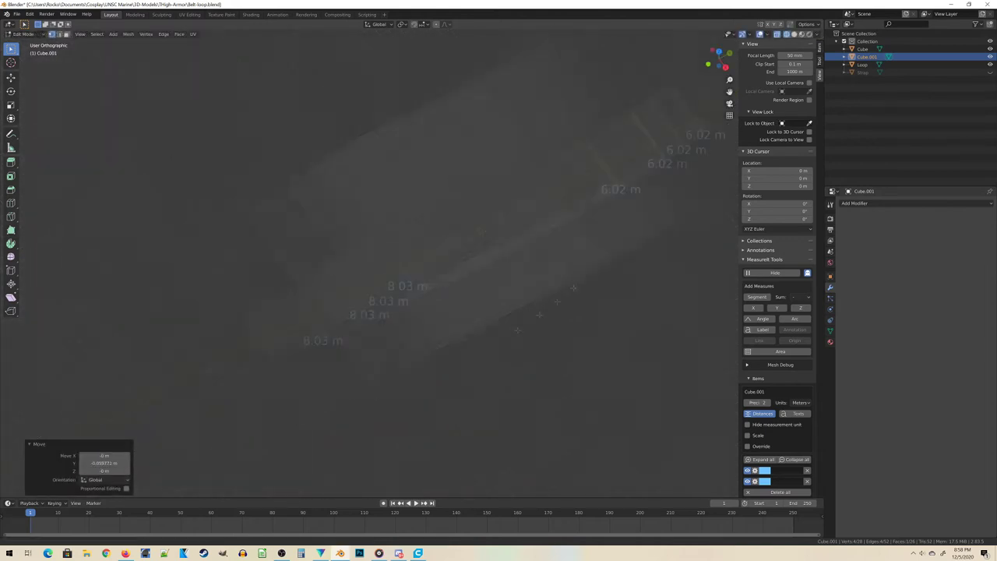
Move the outer face of the -Y end flap inward along Y so the flap is about 6.03 m long.
scroll(461, 341, "up", 3)
left_click(234, 284)
key("g")
key("y")
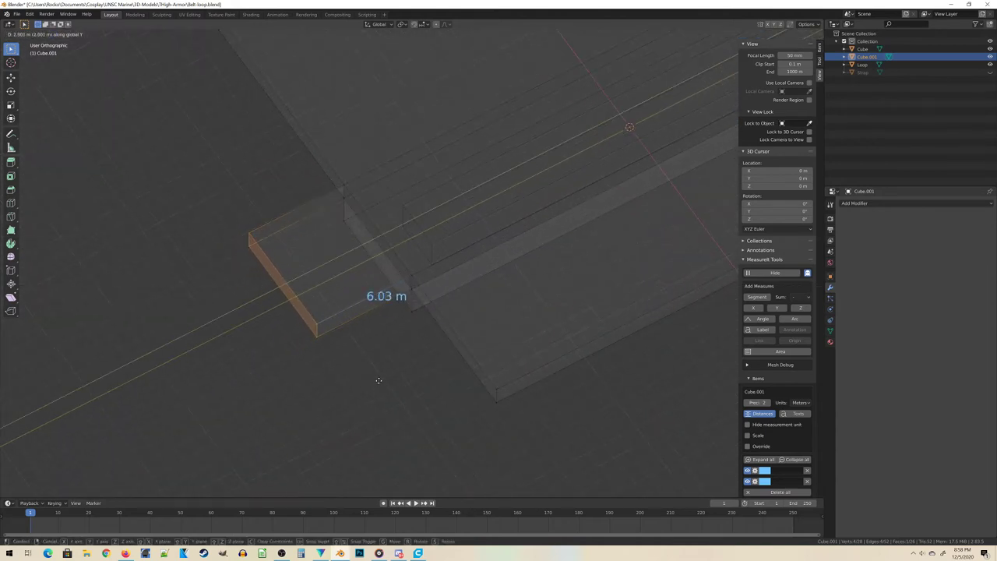
left_click(378, 381)
Widen the outer face of the -Y end flap by scaling it about 3.8 times along X.
left_click(380, 250)
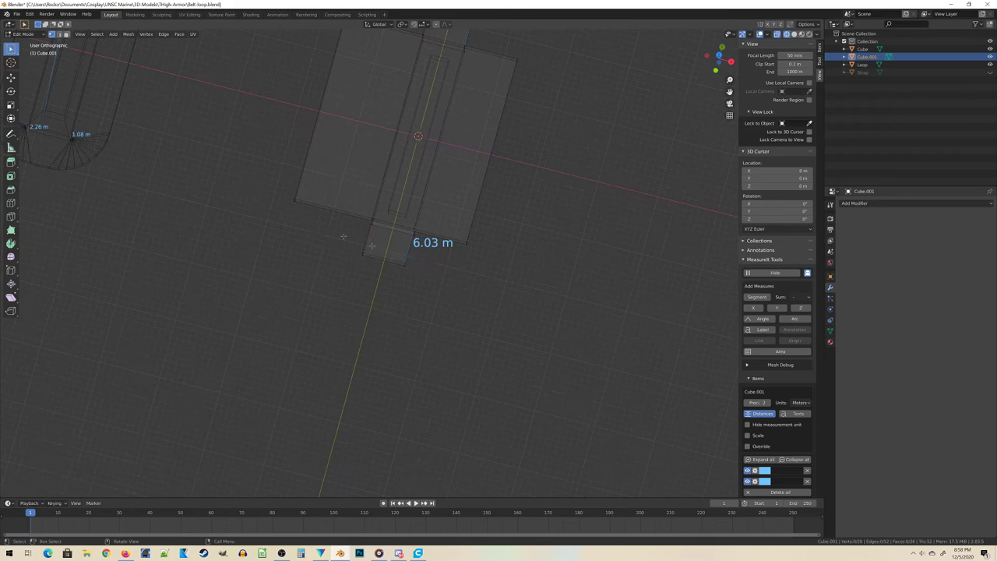
left_click(386, 257)
key("KP_7")
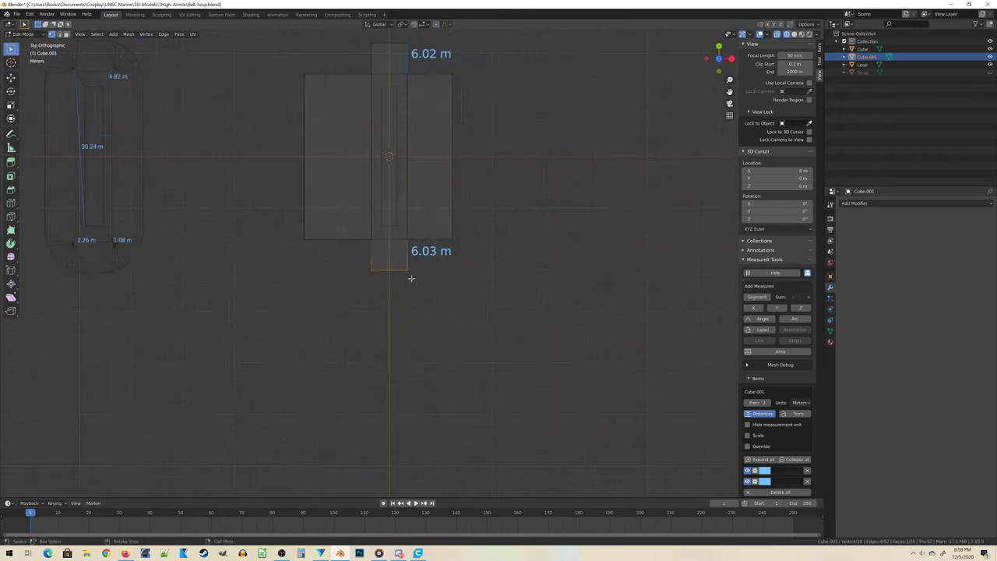
key("g")
key("s")
key("x")
left_click(679, 286)
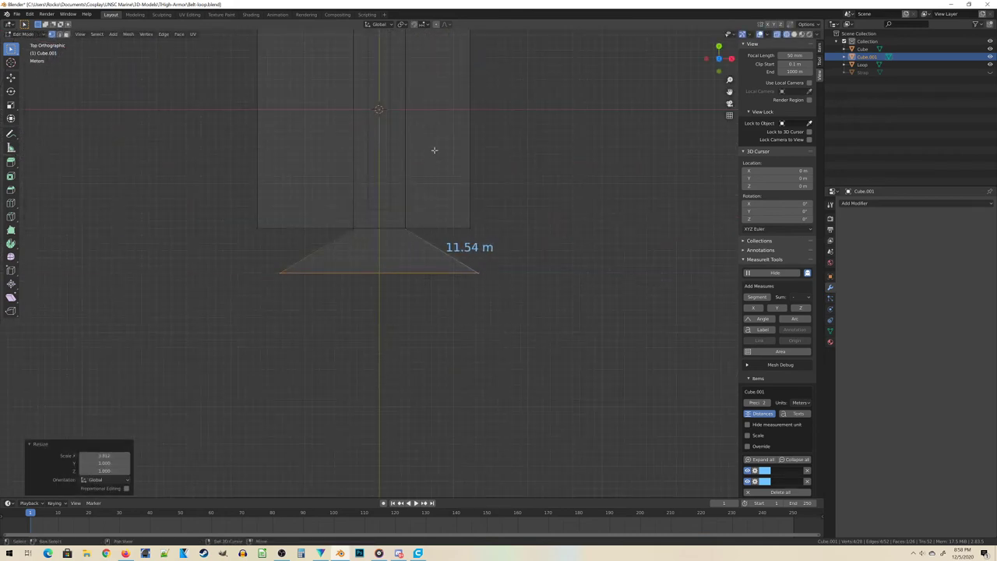
Scale the outer face of the +Y end flap along X until its slanted edge is about 11.75 m long.
left_click_drag(329, 72, 467, 117)
key("s")
key("x")
key("Return")
scroll(405, 258, "down", 3)
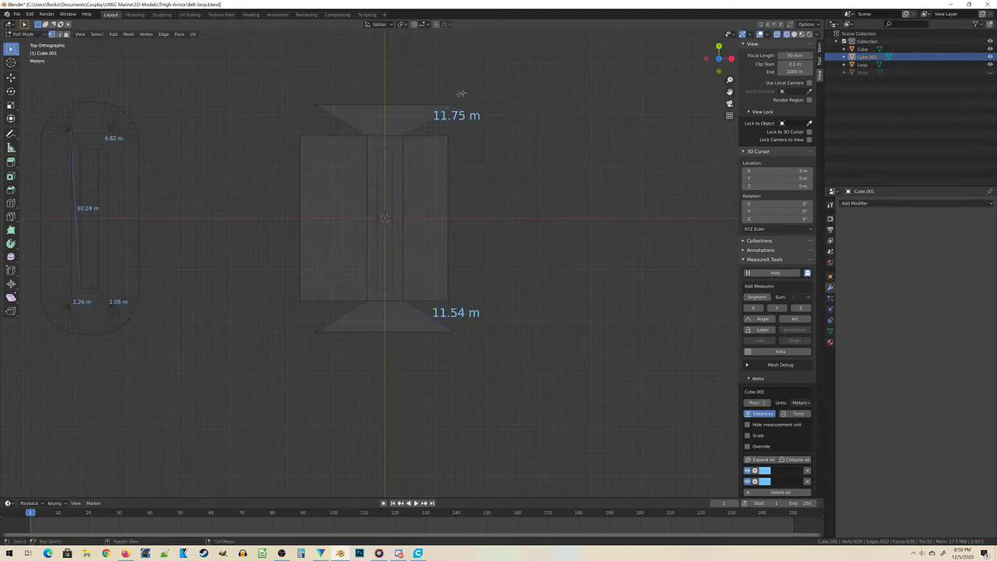
Align the outermost +X vertices of the end flaps and side flap by scaling them to 0 along X.
left_click(457, 330, "alt")
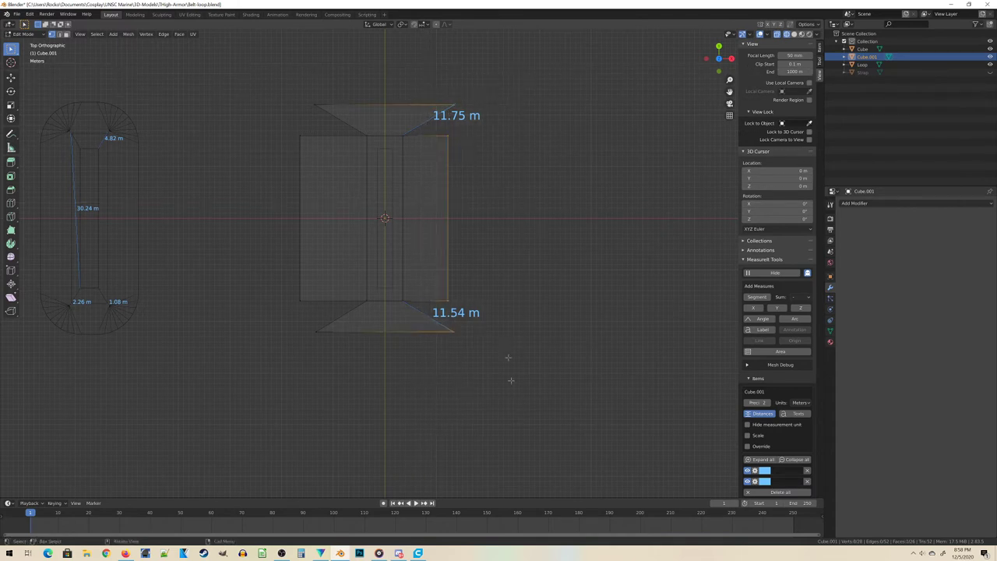
key("KP_Decimal")
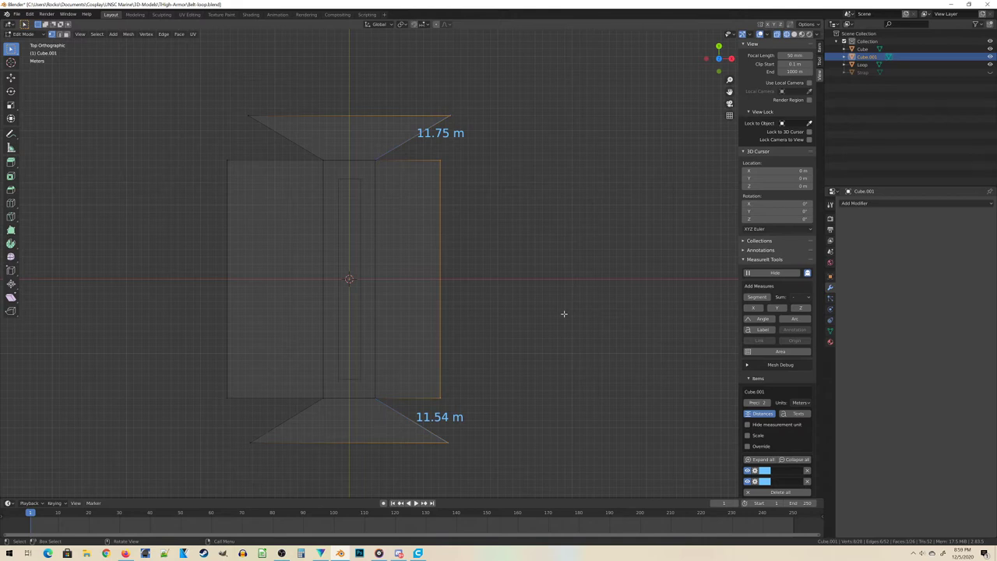
key("s")
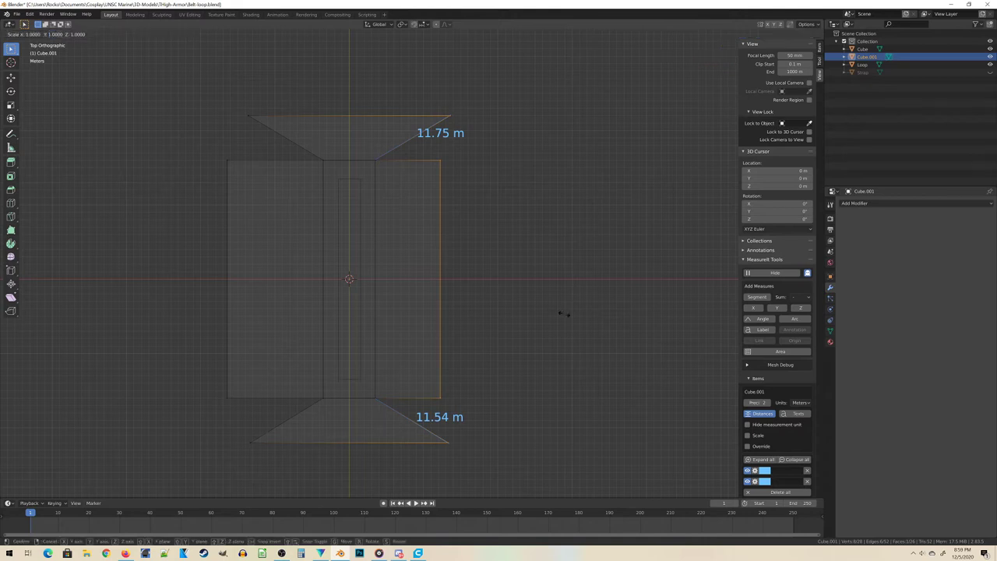
key("x")
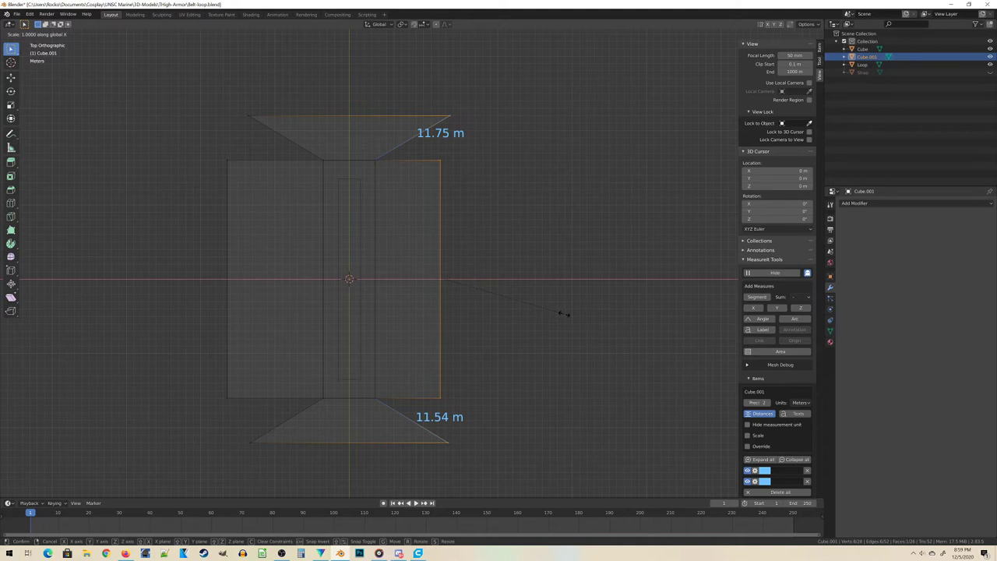
type("0")
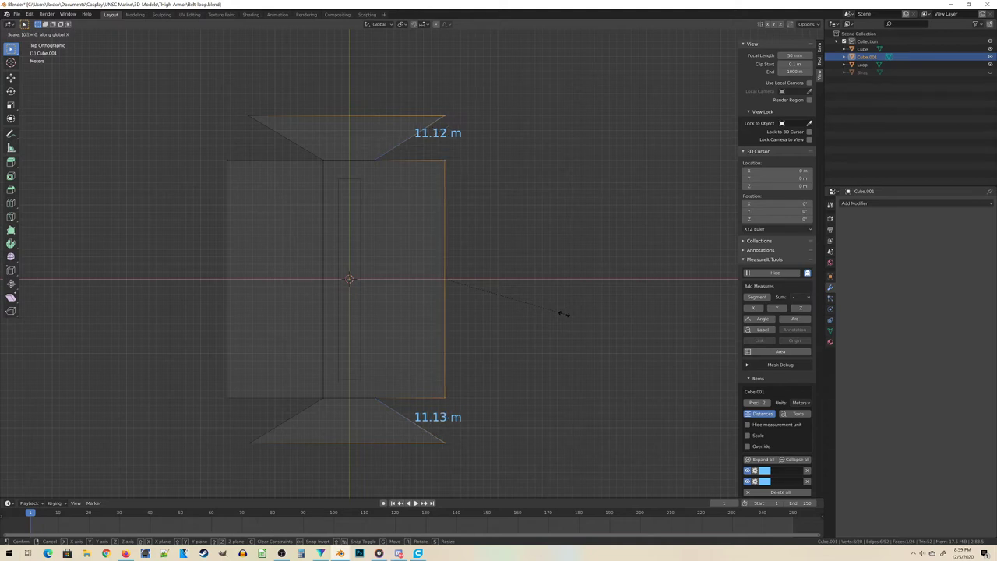
key("Return")
Align the outermost -X vertices of the end flaps and side flap by scaling them to 0 along X.
left_click_drag(56, 408, 91, 403)
left_click(174, 276)
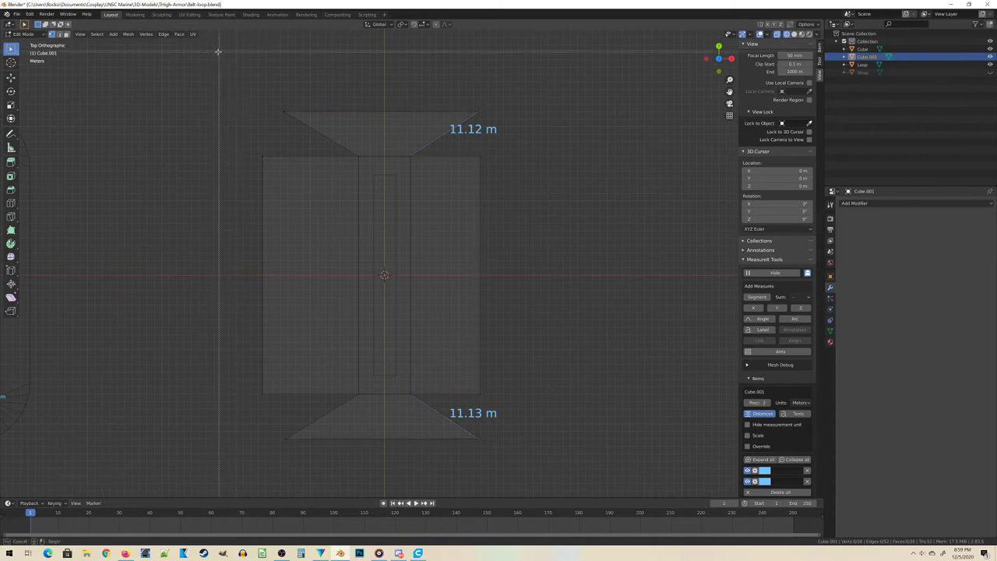
left_click_drag(219, 52, 304, 343)
key("s")
key("x")
key("0")
key("Return")
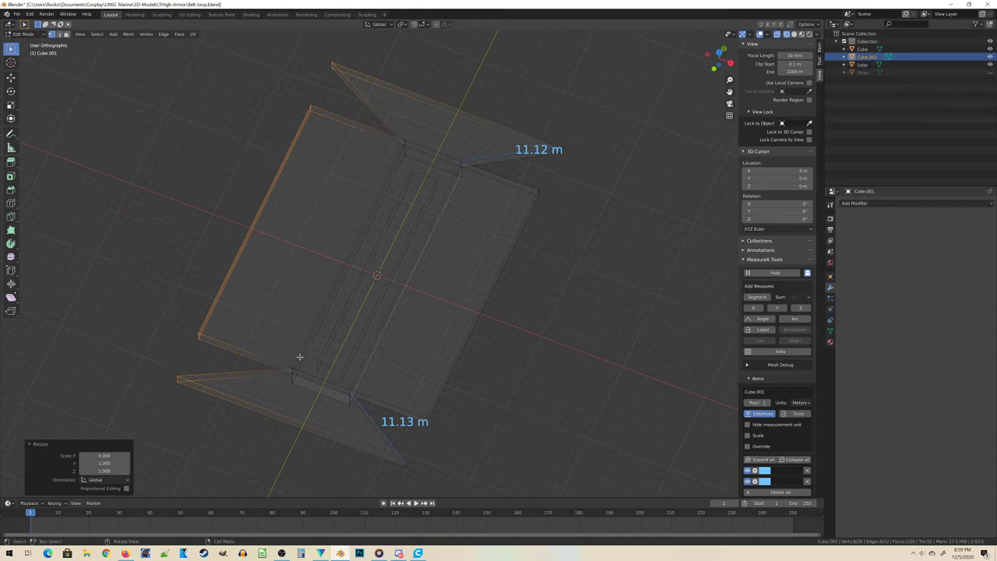
Add MeasureIt segment measurements across the width of both side flaps.
left_click(300, 357)
left_click(193, 324, "shift")
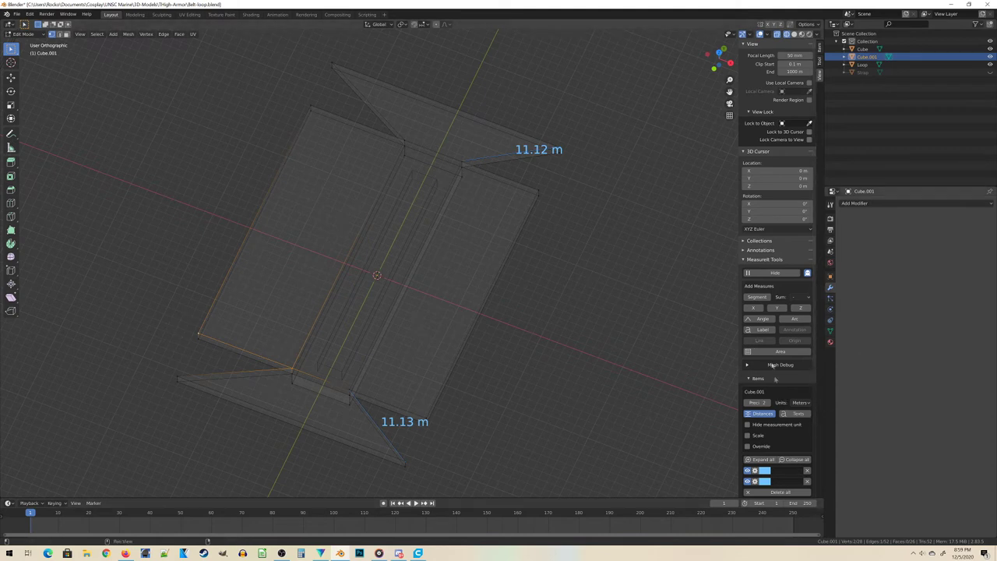
left_click(759, 297)
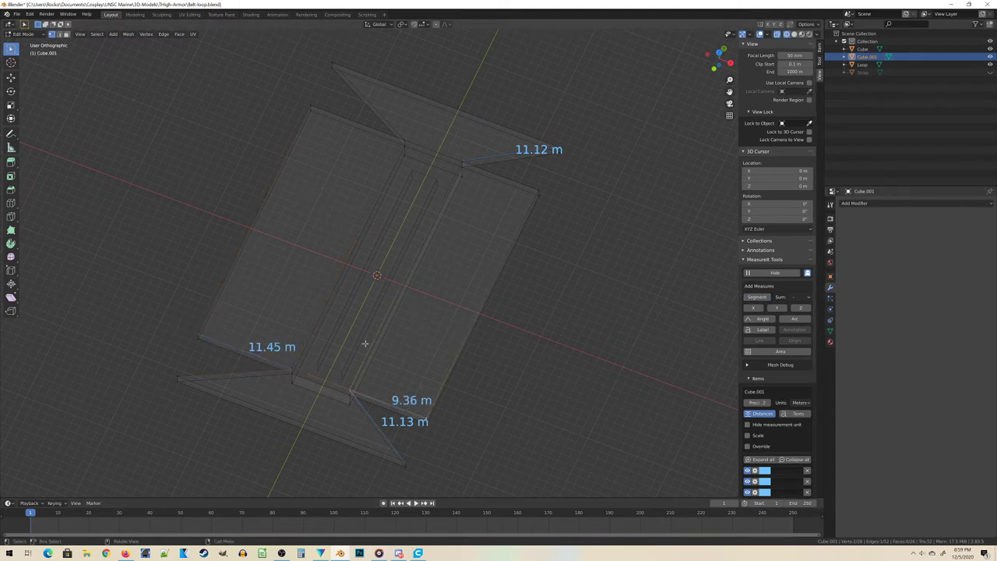
Move the outermost +X vertices inward about 3.3 m along X so the side flap is about 6.03 m wide.
key("KP_7")
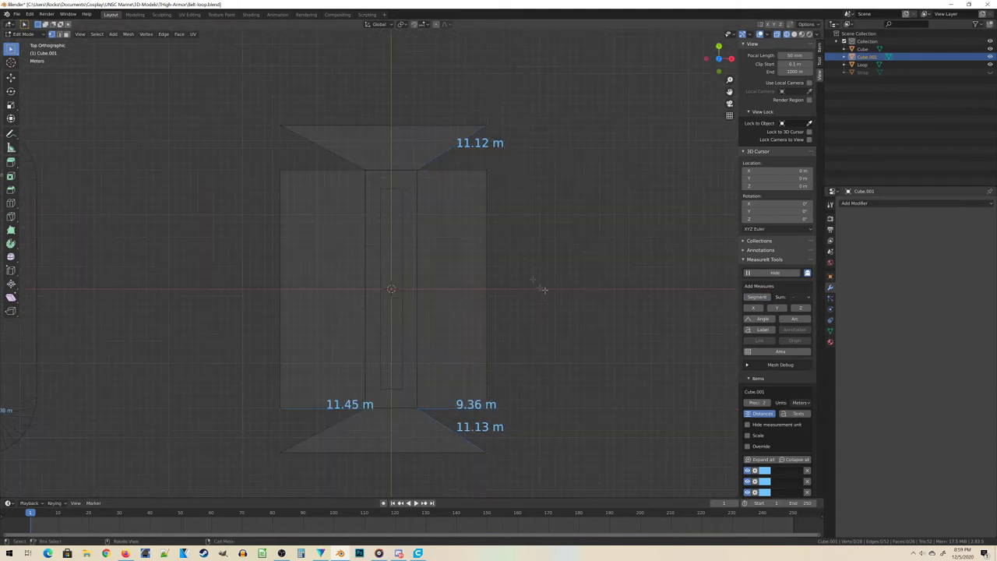
scroll(344, 192, "up", 2)
key("g")
key("x")
left_click(579, 279)
scroll(579, 279, "down", 3)
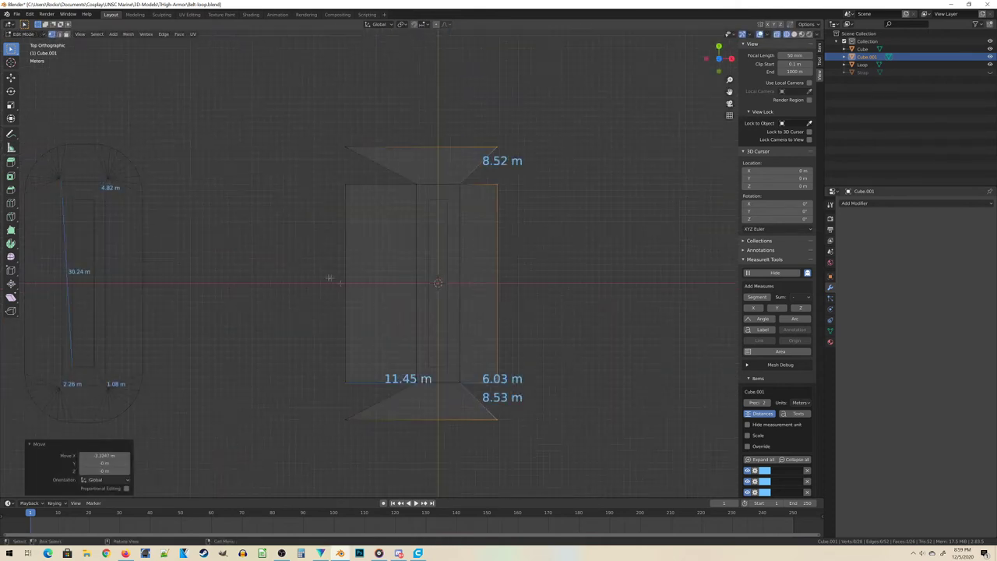
Move the outermost -X vertices inward along X so that side flap is about 6 m wide, like the opposite one.
scroll(468, 296, "up", 4)
key("g")
key("x")
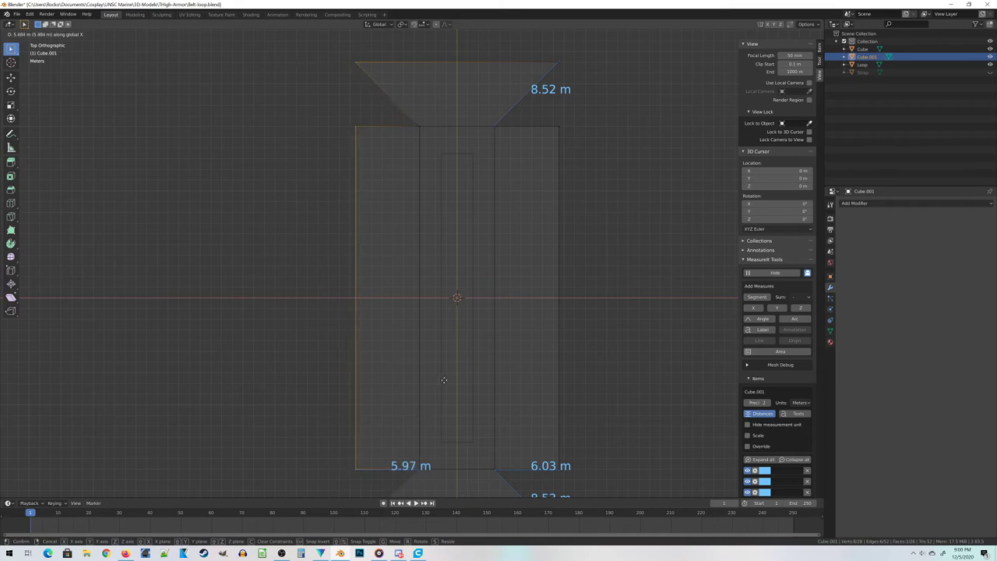
left_click(438, 379)
scroll(439, 379, "up", 3)
key("g")
key("x")
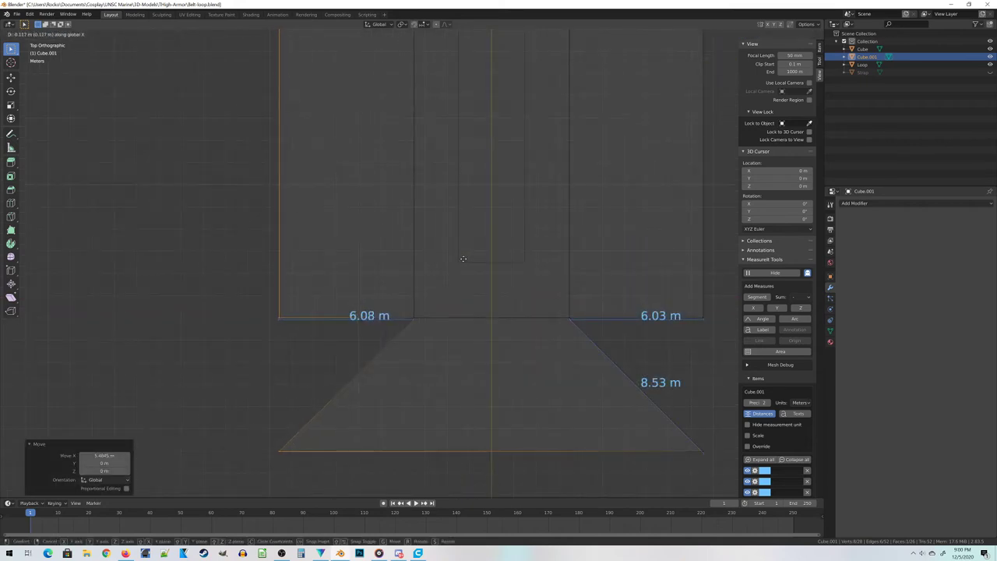
left_click(464, 258)
Merge the side flap's upper corner vertex into the adjacent end flap's upper corner vertex, using At Last.
left_click_drag(464, 258, 309, 355)
left_click(304, 357)
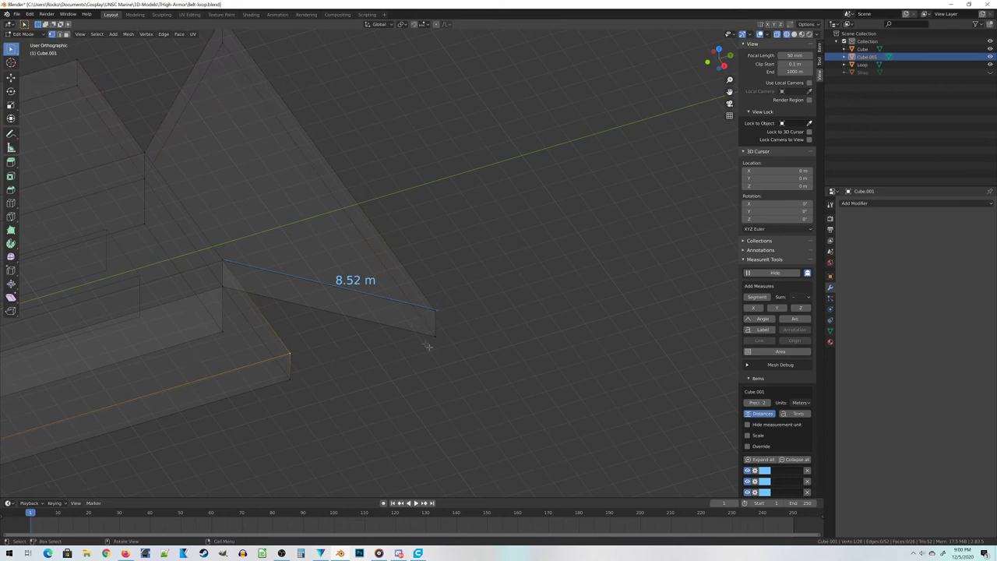
left_click_drag(264, 386, 342, 309)
left_click(309, 338)
left_click(432, 300, "shift")
key("m")
left_click(434, 299)
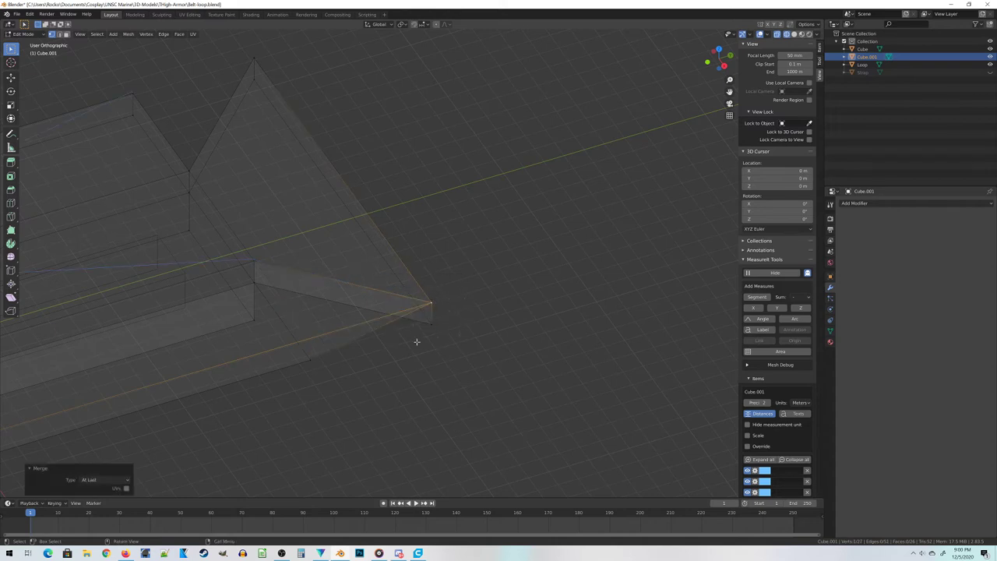
Merge the lower vertices of that corner and the matching vertices at the other flap corners, using At Last.
left_click(389, 383)
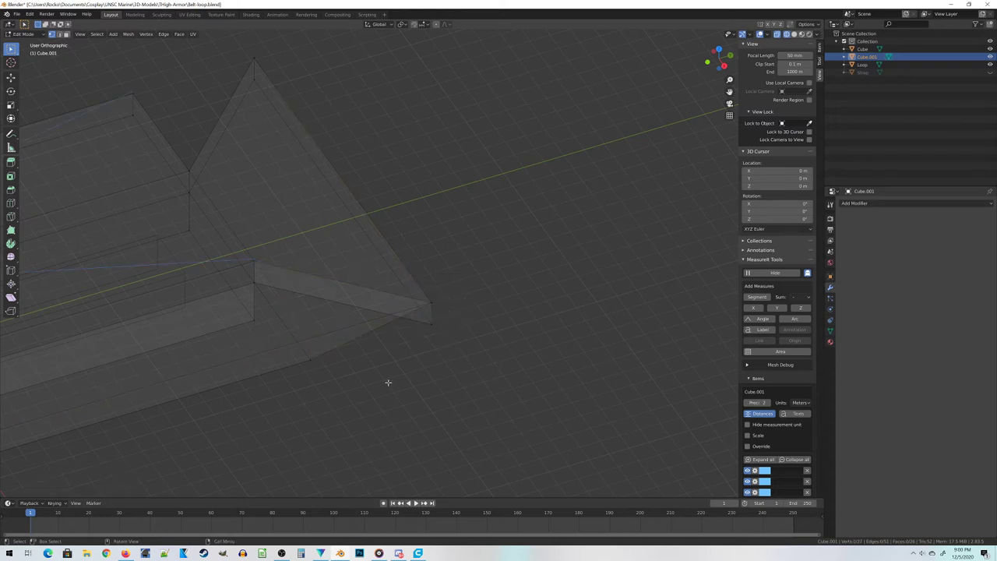
left_click(432, 324)
key("m")
left_click(430, 325)
scroll(300, 253, "up", 2)
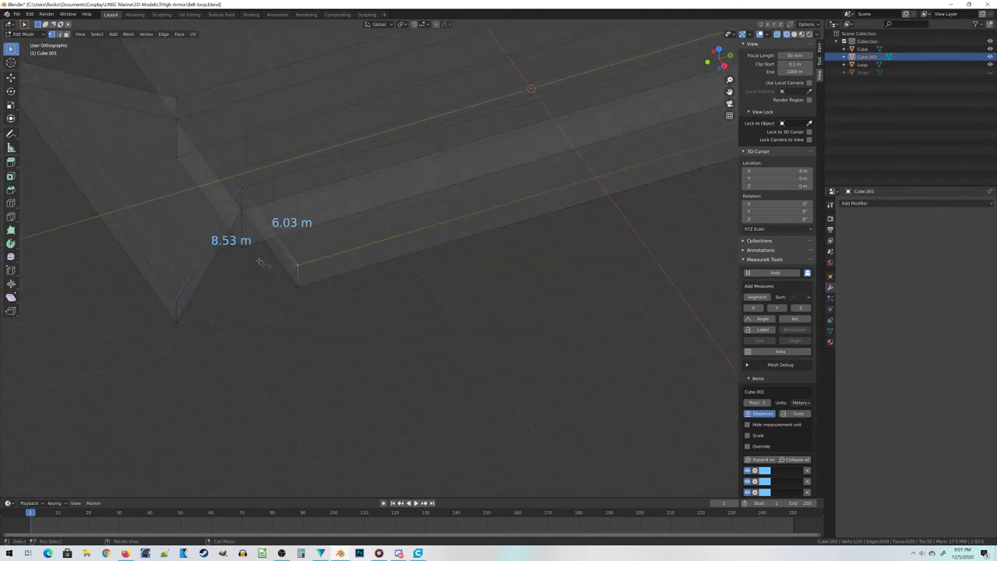
scroll(256, 275, "down", 3)
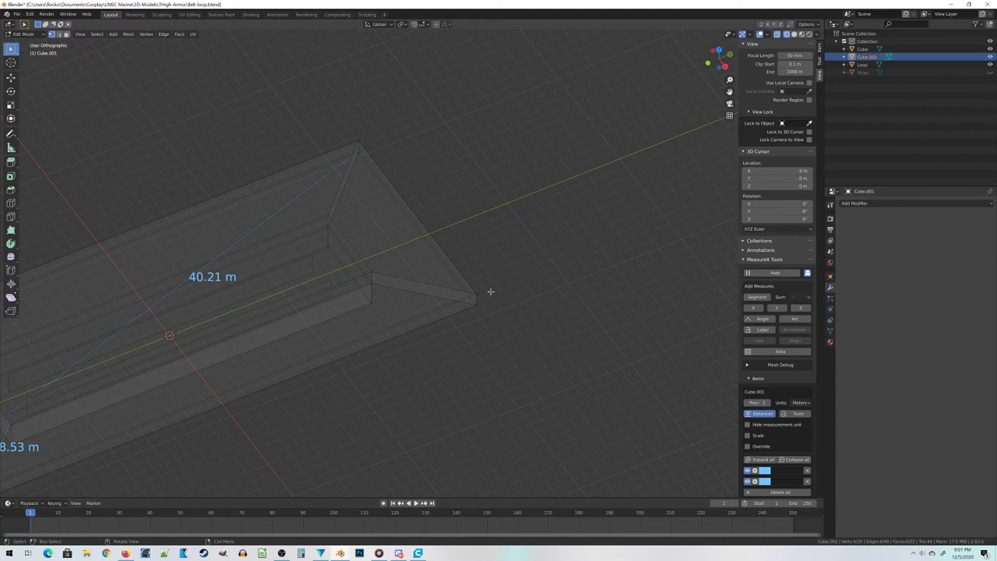
scroll(392, 250, "up", 3)
scroll(403, 283, "down", 2)
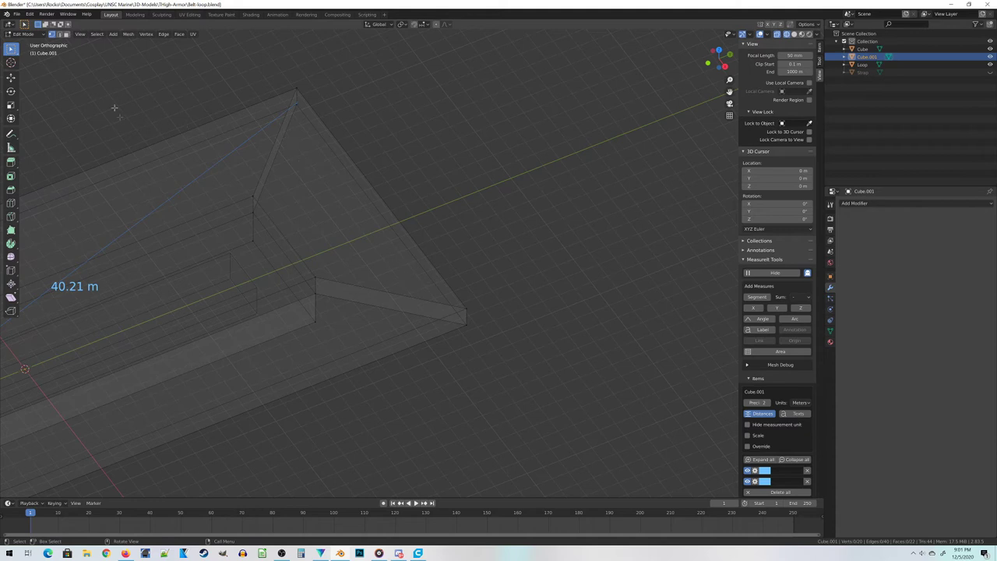
Delete the internal diagonal faces left between the end flaps and side flaps at the merged corners.
left_click(68, 35)
left_click(392, 300)
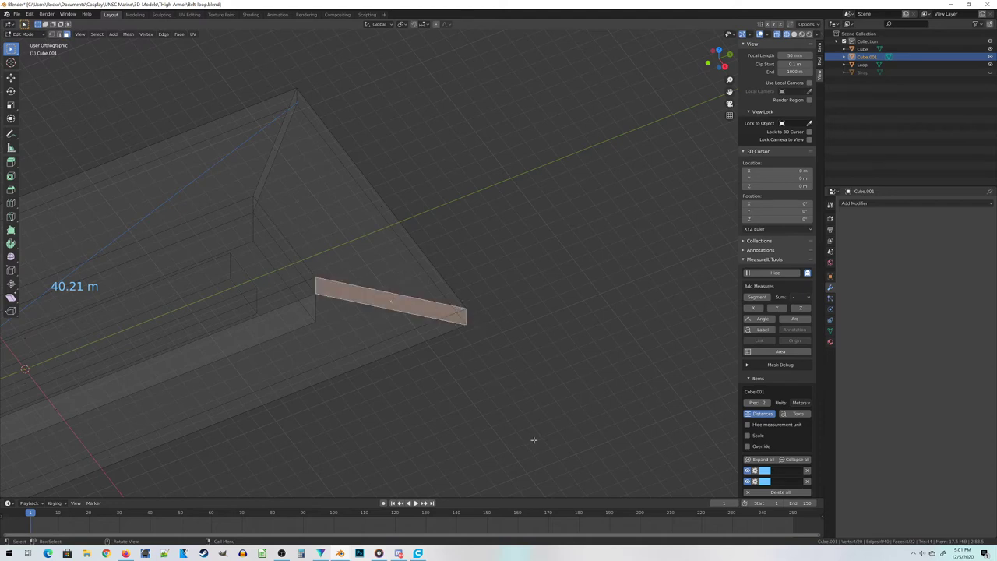
key("x")
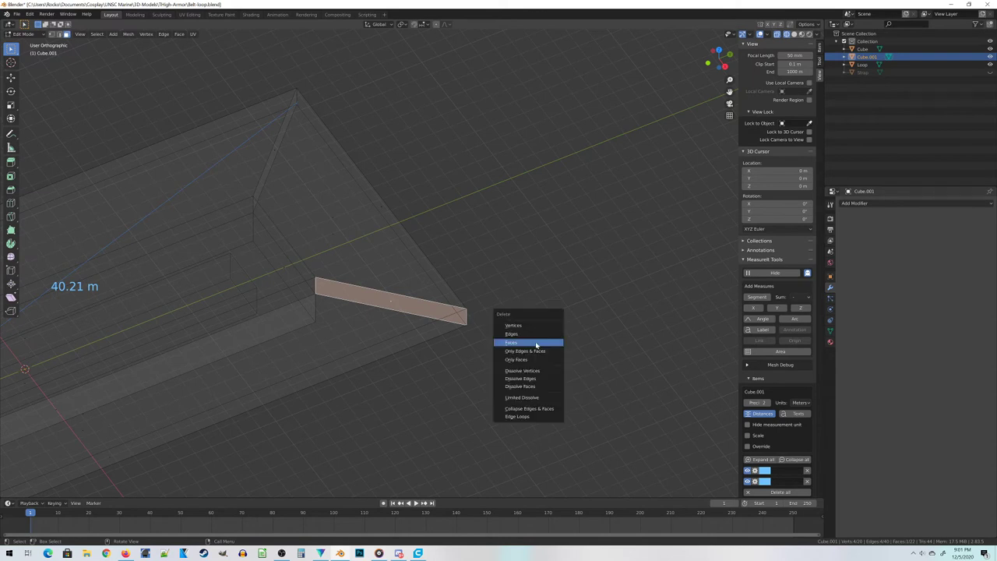
left_click(536, 345)
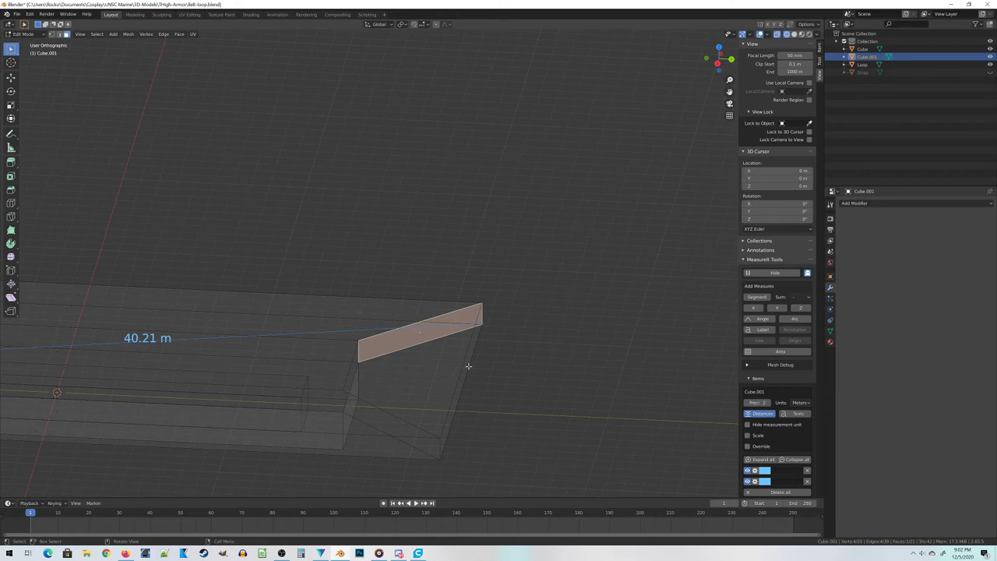
key("x")
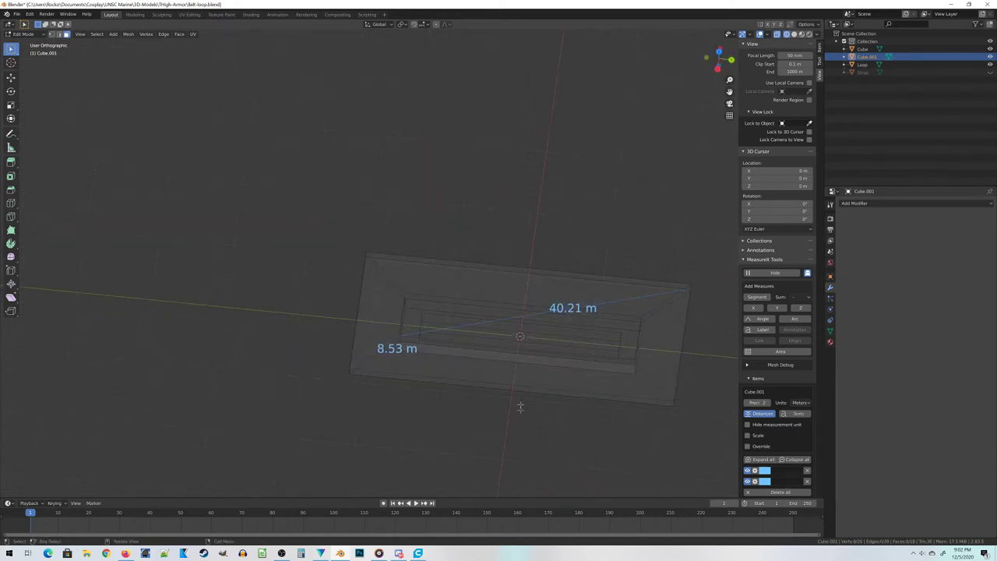
Return to Object Mode, show the object's transform values and apply the scale of the flap plate.
key("Tab")
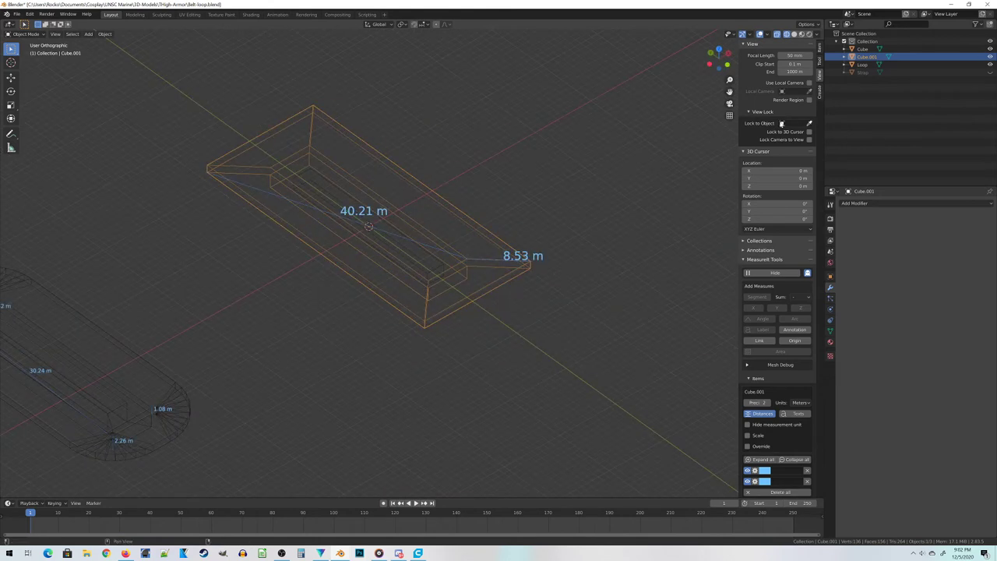
left_click(820, 47)
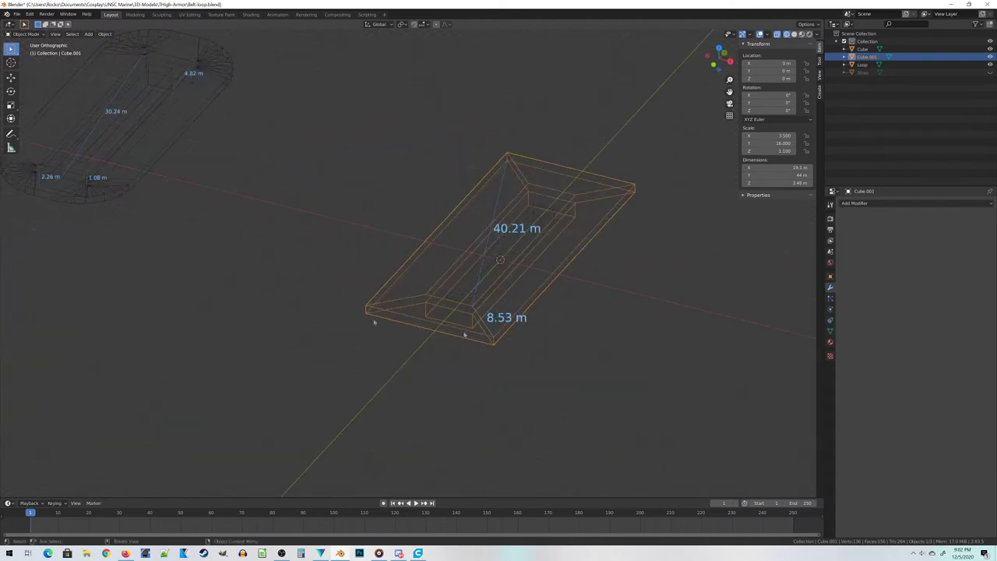
scroll(374, 322, "down", 3)
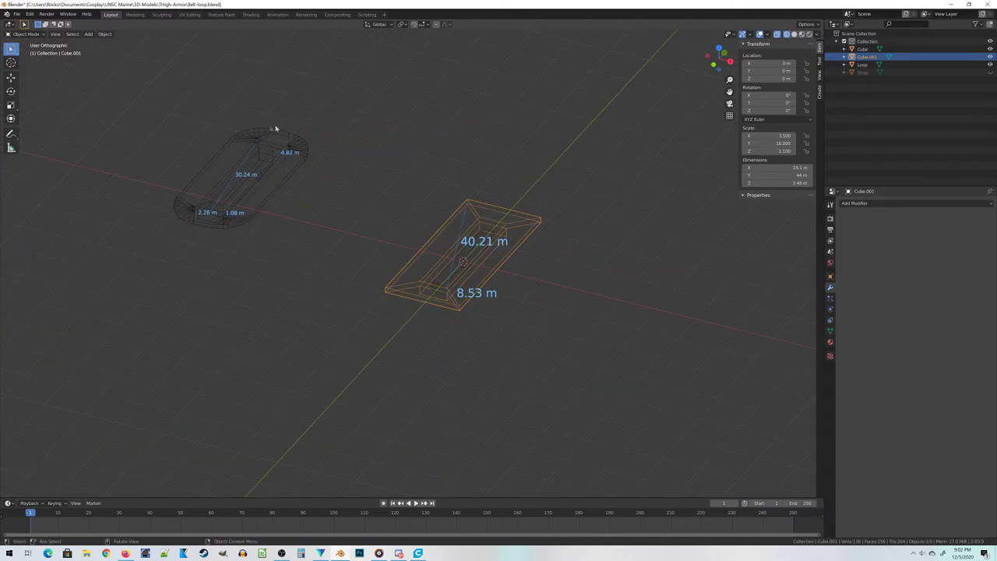
scroll(538, 131, "up", 3)
left_click_drag(642, 265, 590, 395)
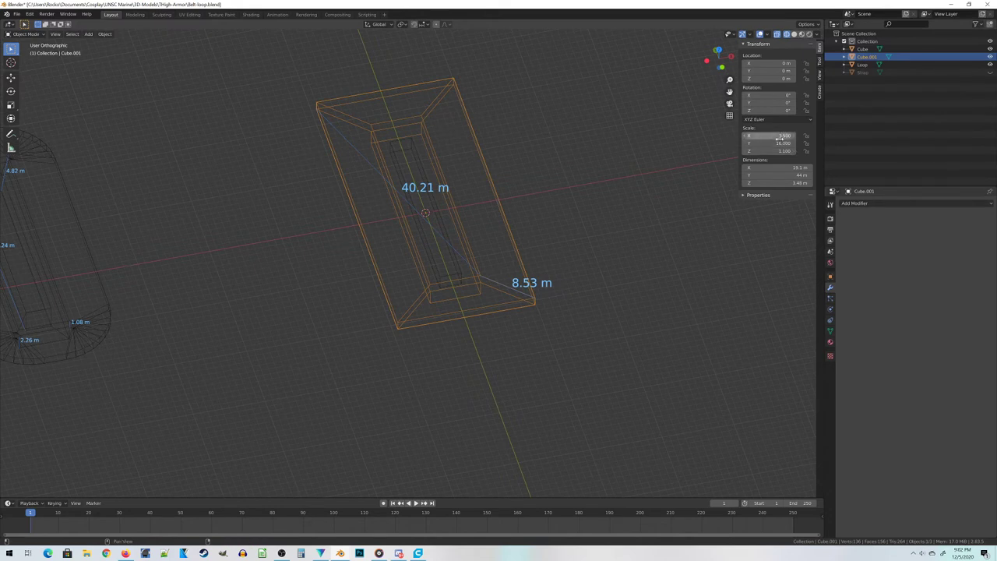
left_click_drag(776, 151, 734, 146)
left_click_drag(634, 330, 571, 295)
key("ctrl")
key("ctrl+a")
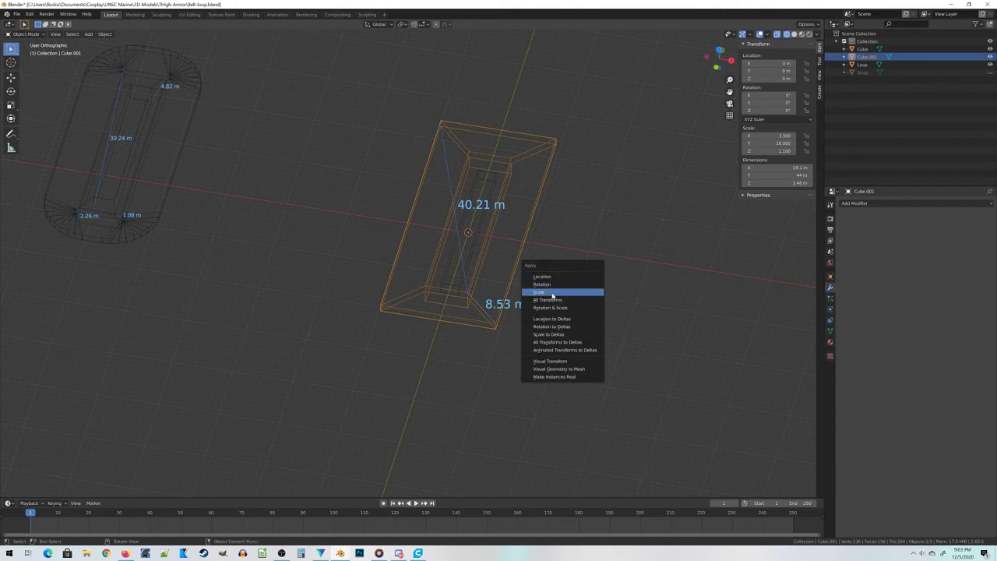
left_click(552, 293)
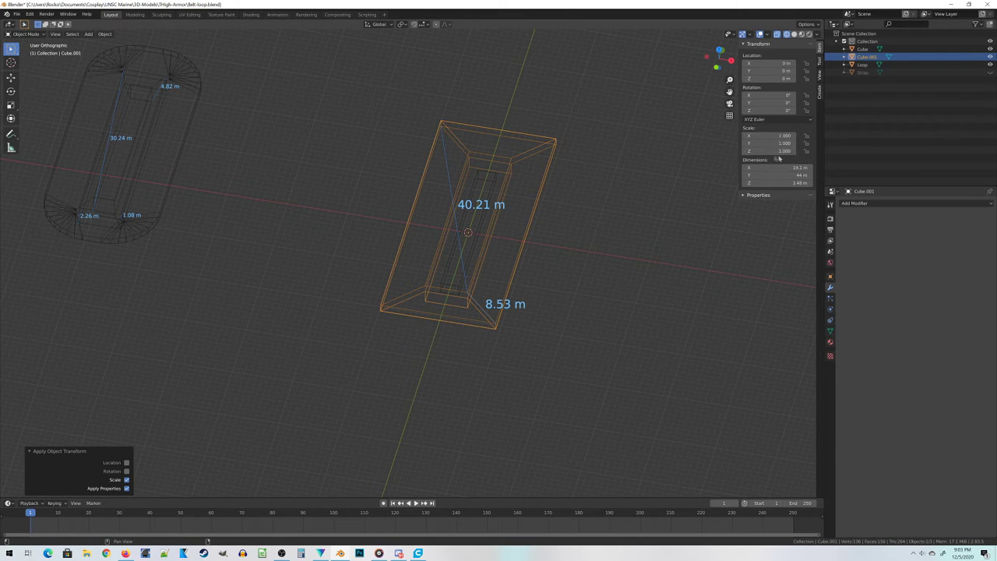
Bevel the plate's four vertical outer corner edges with an offset of about 8.46 m.
key("Tab")
left_click_drag(615, 330, 531, 369)
scroll(532, 369, "up", 2)
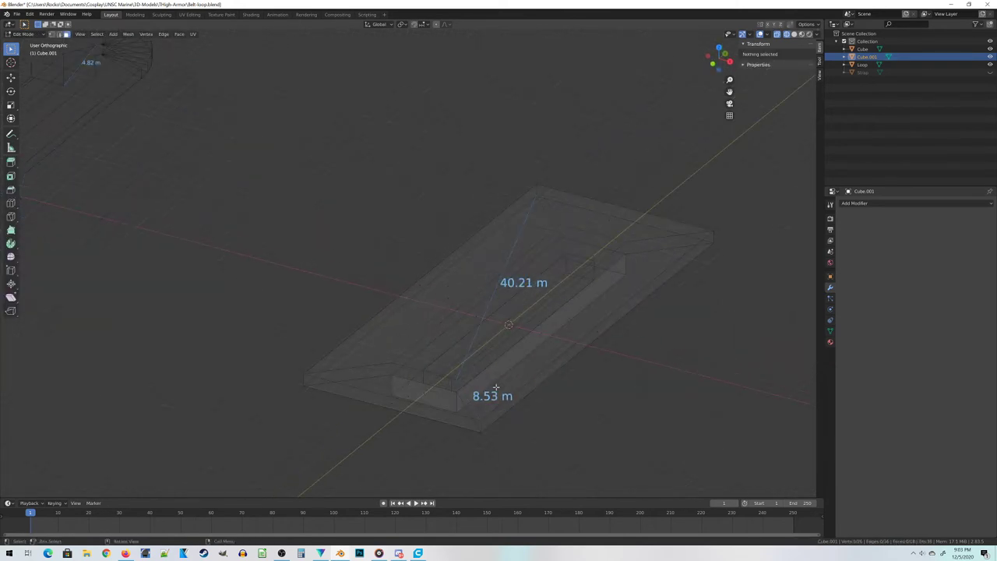
left_click(60, 36)
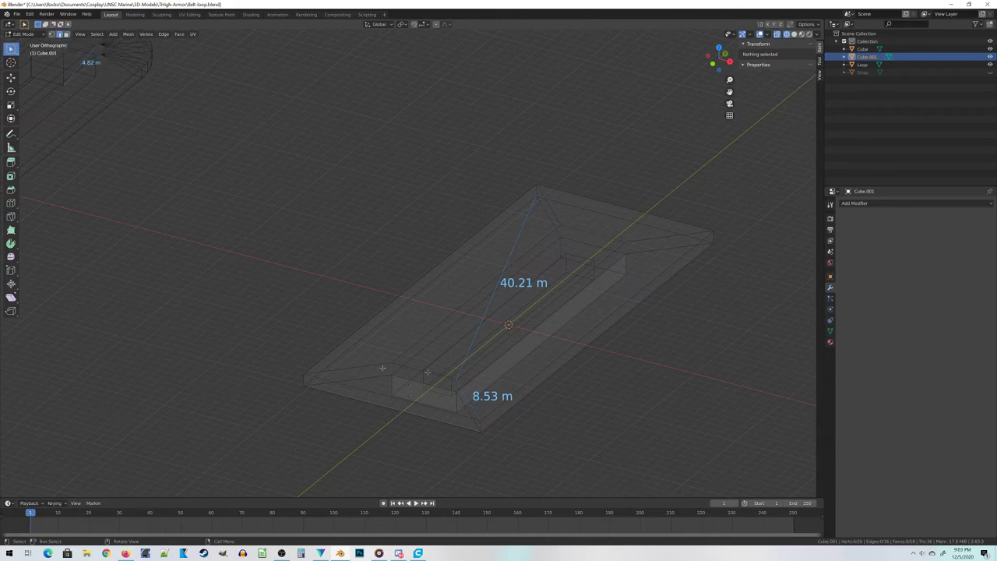
left_click(483, 426)
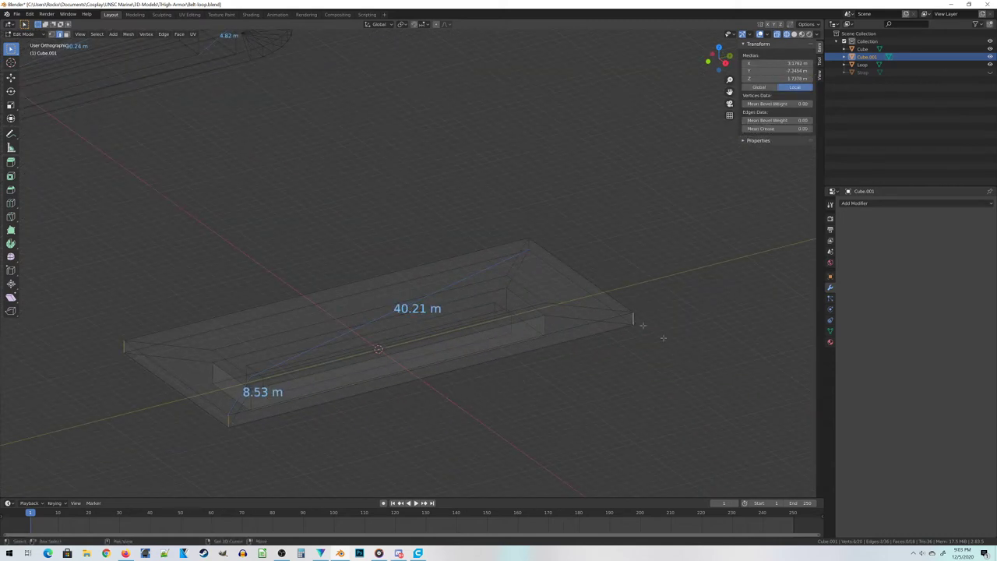
key("KP_6")
scroll(705, 360, "up", 5)
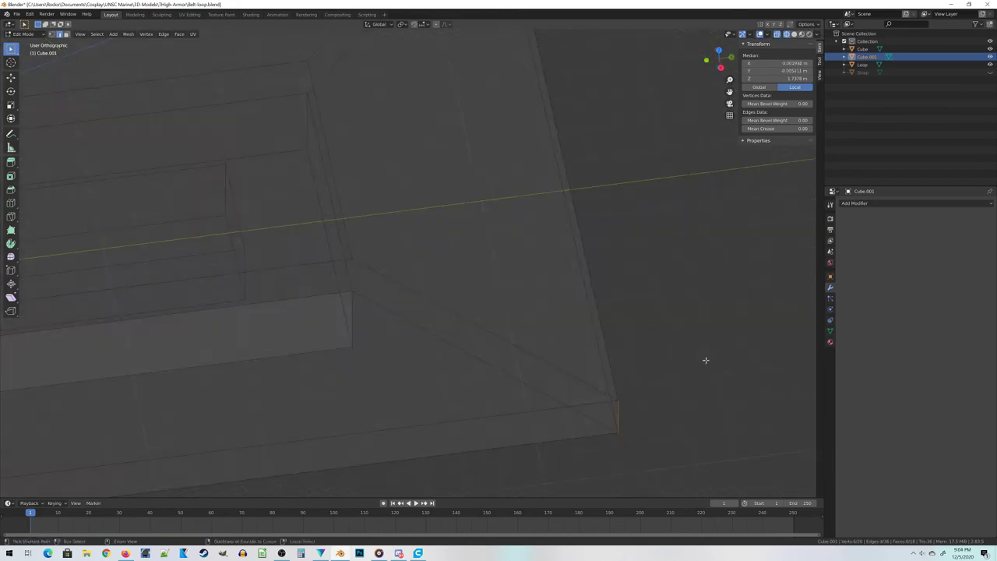
key("ctrl+b")
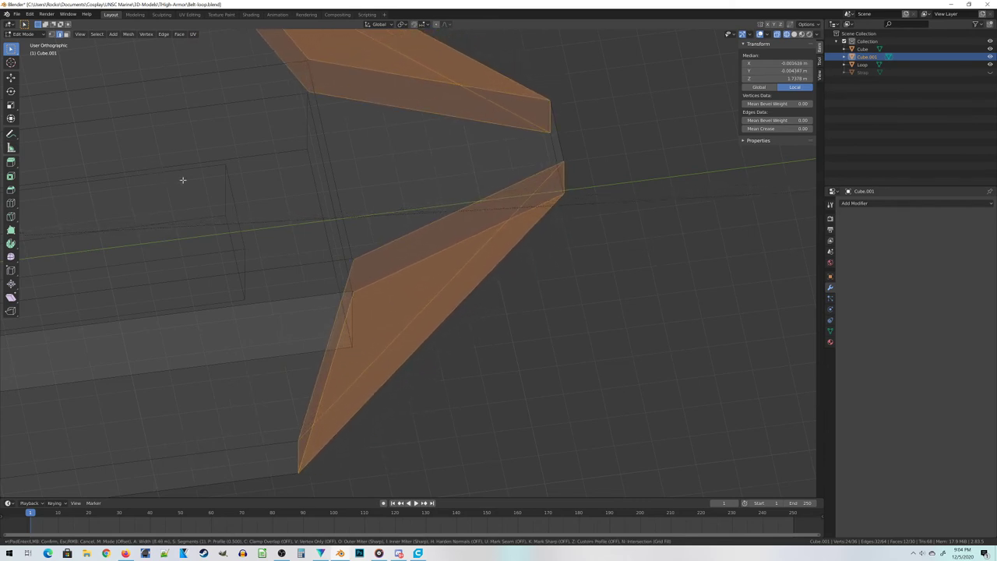
left_click(182, 180)
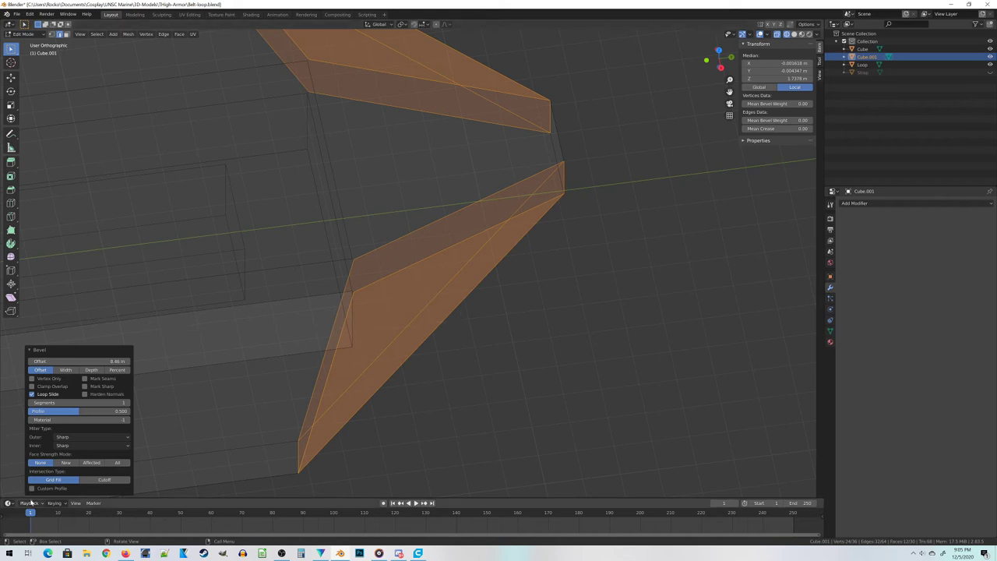
Set the corner bevel to 10 segments so the plate's ends are rounded.
left_click(30, 349)
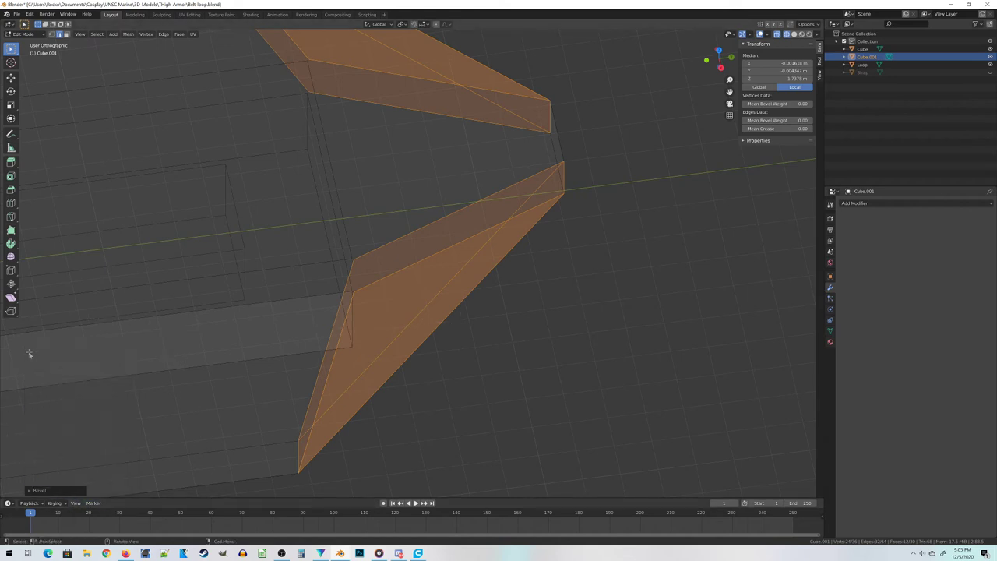
left_click(56, 491)
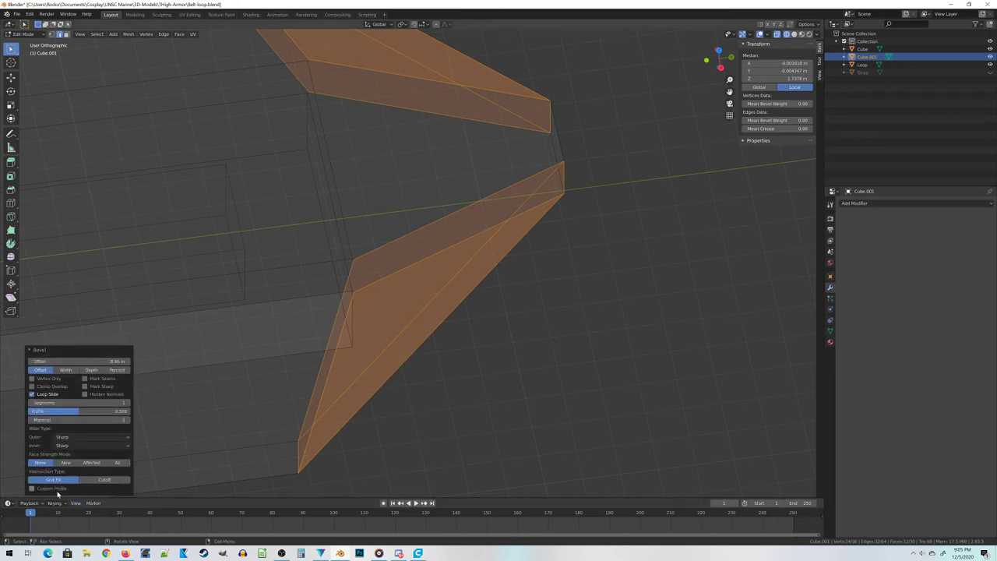
left_click(126, 405)
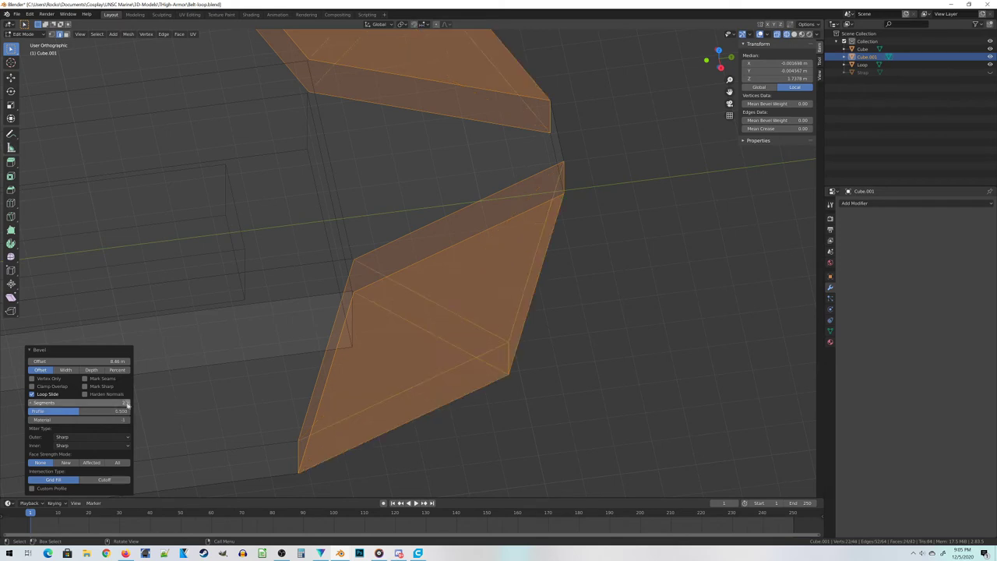
left_click(127, 405)
left_click(127, 404)
left_click(127, 404)
left_click(127, 404)
left_click(127, 404)
left_click(127, 405)
left_click(127, 404)
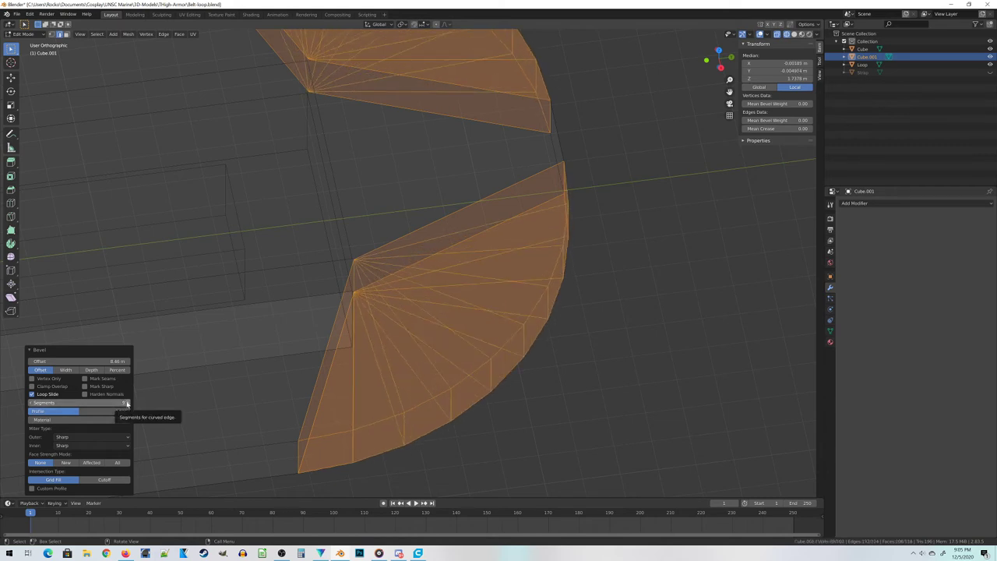
left_click(125, 403)
Examine the rounded plate, slot block and inner cube from above and below in solid shading.
scroll(279, 274, "down", 5)
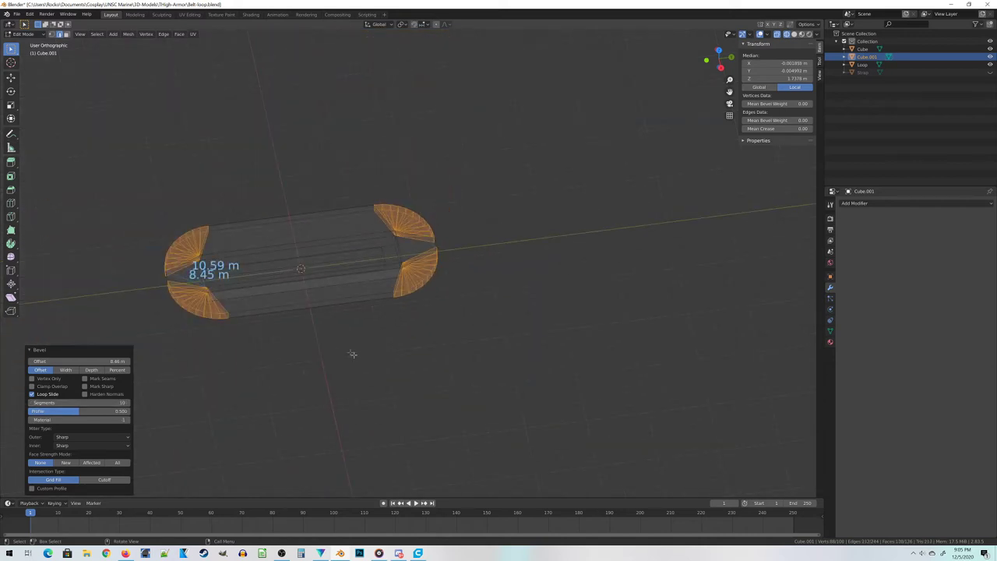
mouse_move(348, 352)
left_mouse_down()
mouse_move(278, 338)
mouse_move(367, 350)
left_mouse_up()
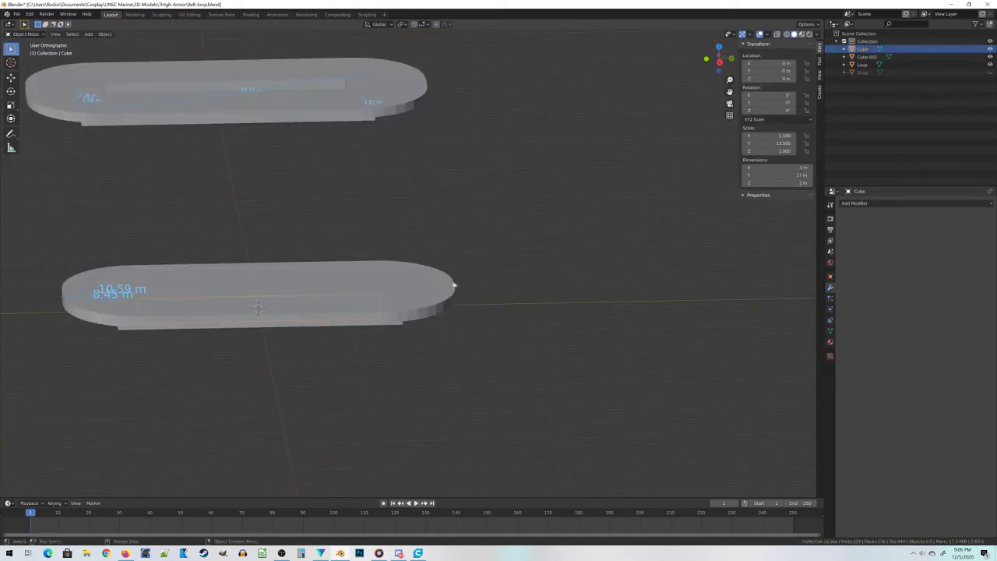
left_click_drag(454, 285, 503, 312)
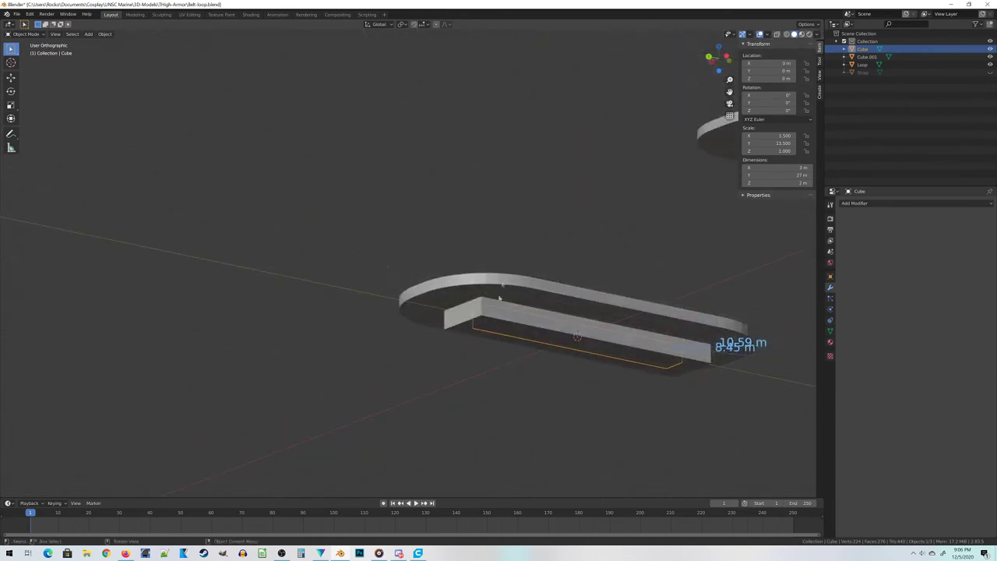
left_click_drag(503, 273, 490, 208)
scroll(436, 271, "up", 3)
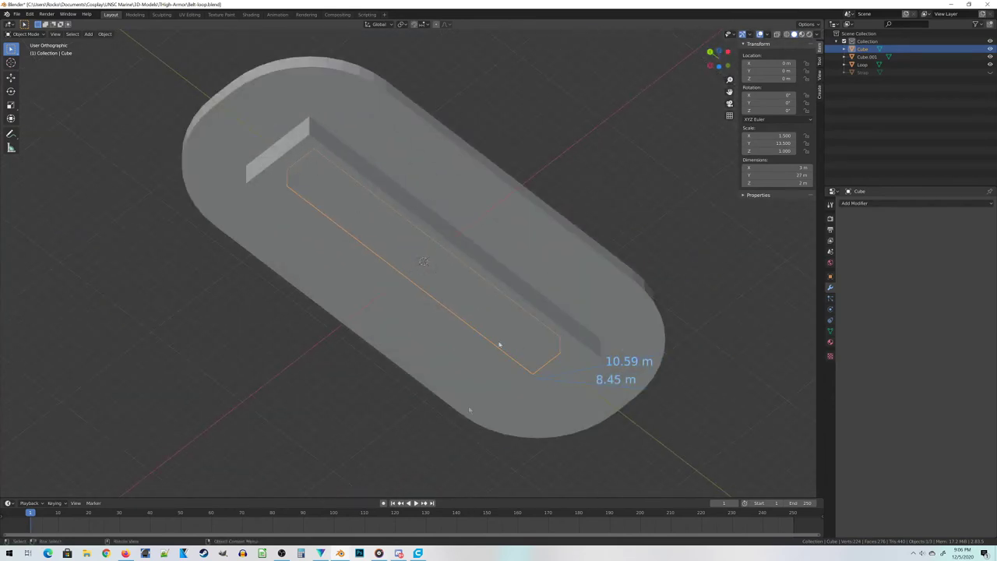
scroll(401, 144, "down", 4)
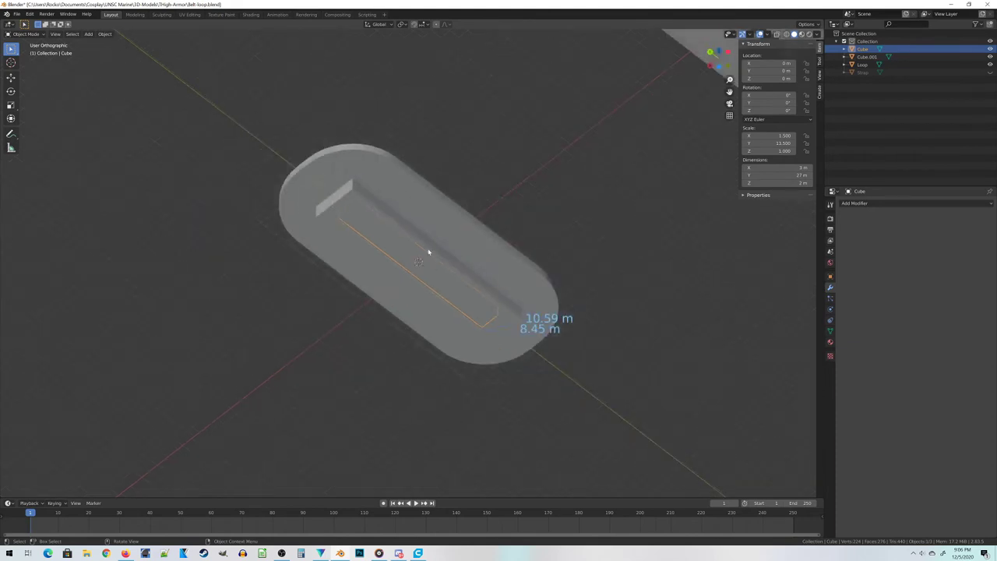
left_click_drag(429, 249, 414, 298)
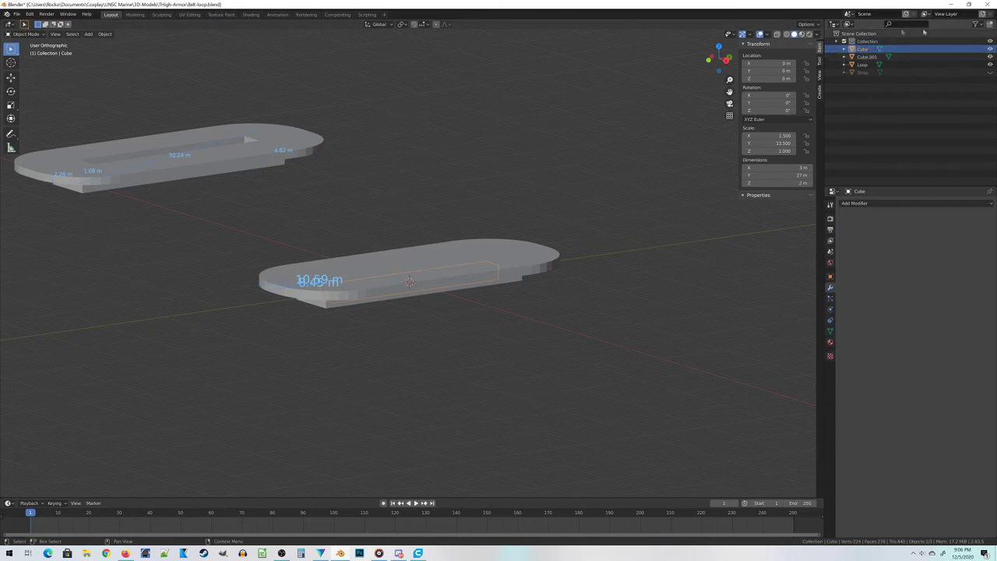
Scale the inner cube along Z by about 15.63 so it passes fully through the plate and block.
left_click_drag(412, 408, 533, 340)
key("s")
key("z")
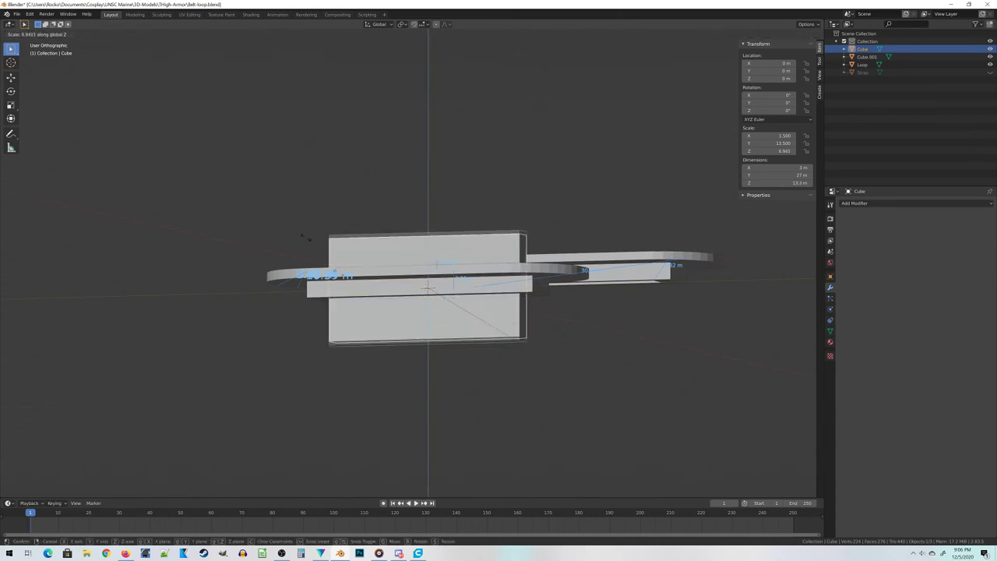
left_click(280, 351)
left_click_drag(281, 352, 863, 262)
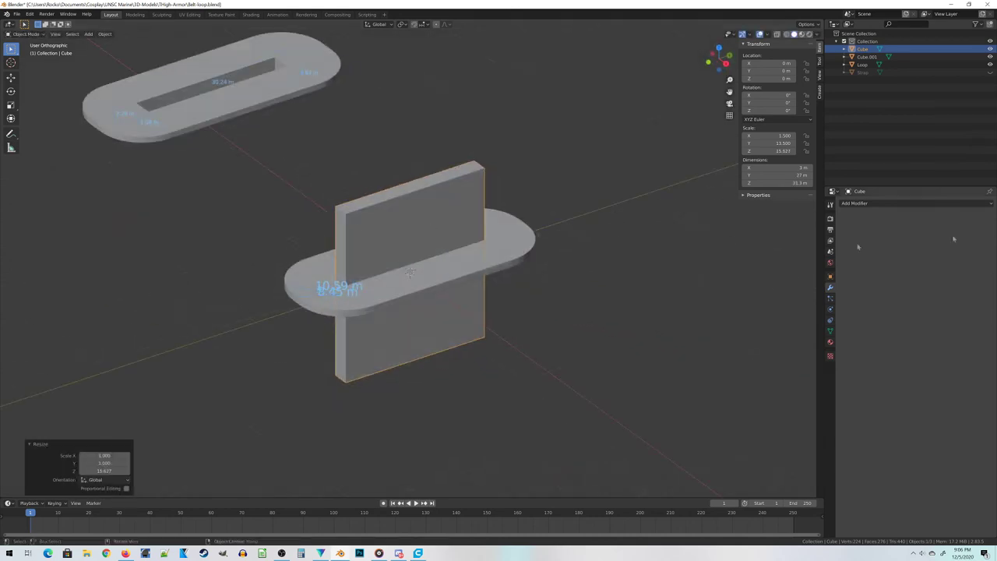
Rename the tall inner cube as Strap-Placement.
left_click(830, 277)
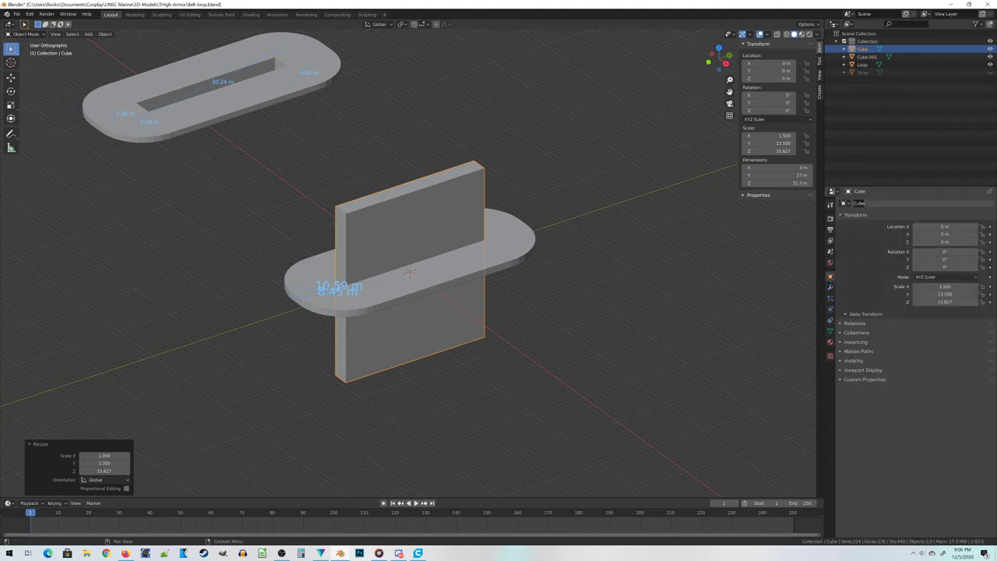
type("Strap-Placement")
key("Return")
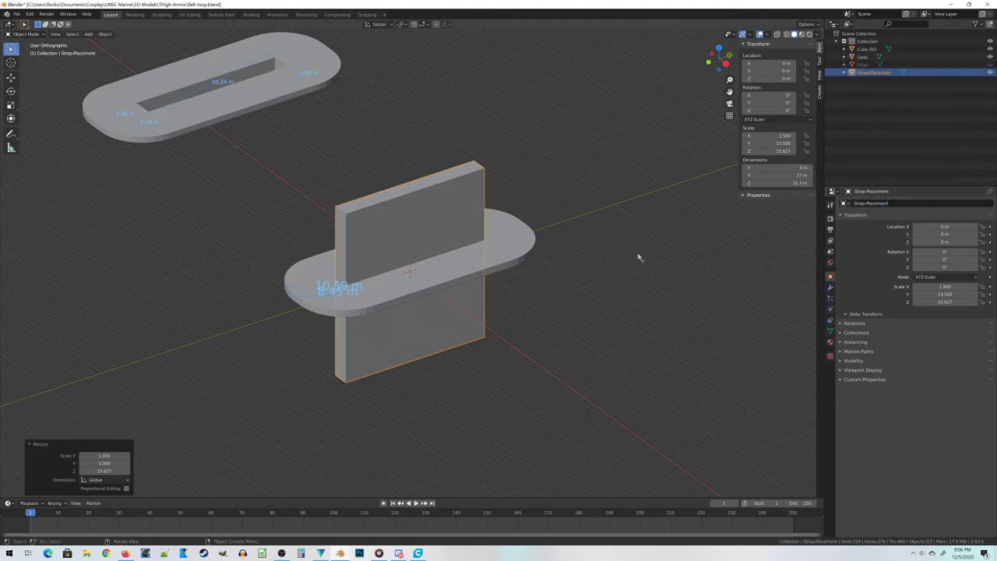
Add a Boolean modifier to the rounded plate, using Difference with Strap-Placement as the cutting object.
left_click_drag(436, 273, 485, 283)
left_click(514, 276)
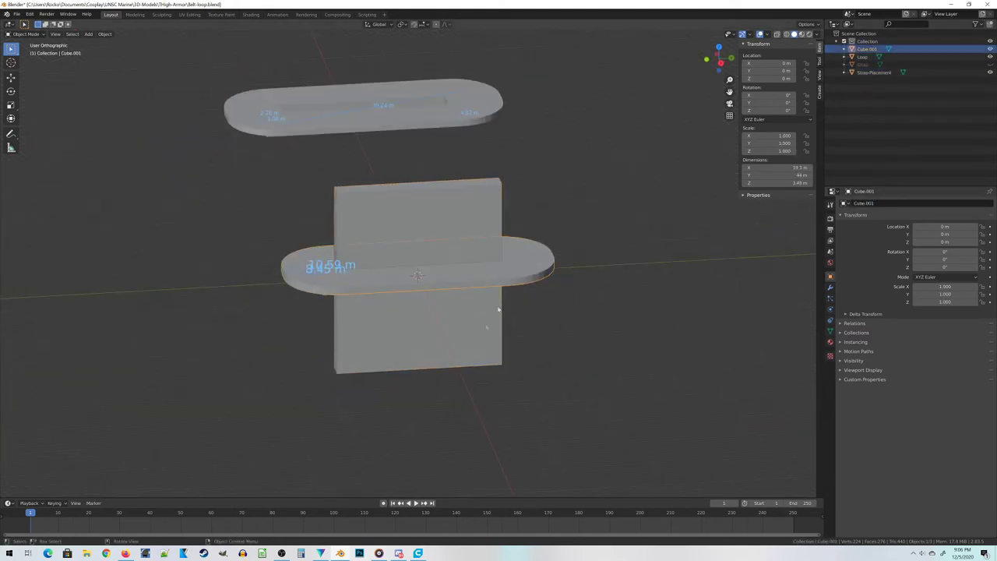
left_click_drag(486, 330, 384, 337)
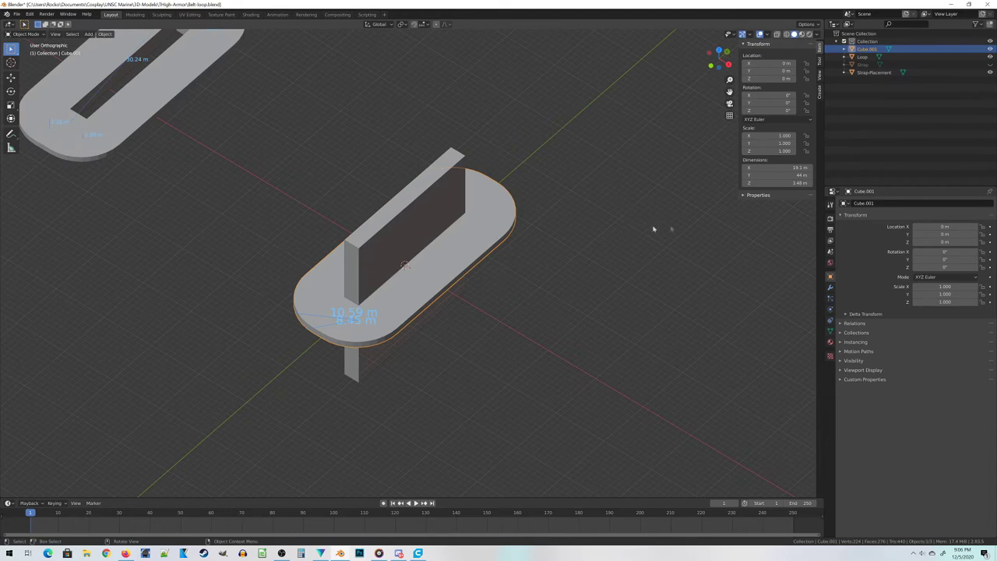
left_click(831, 289)
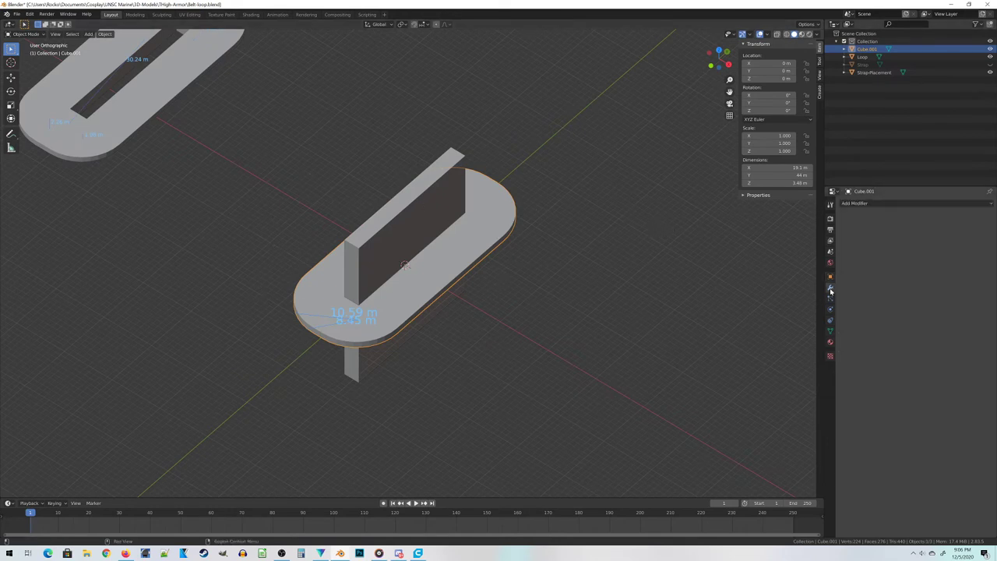
left_click(854, 203)
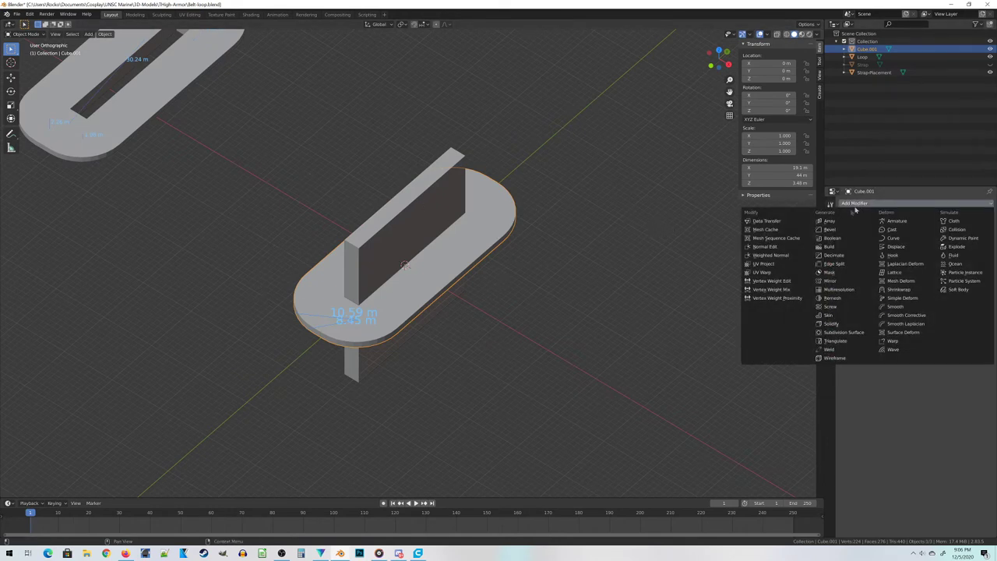
left_click(836, 238)
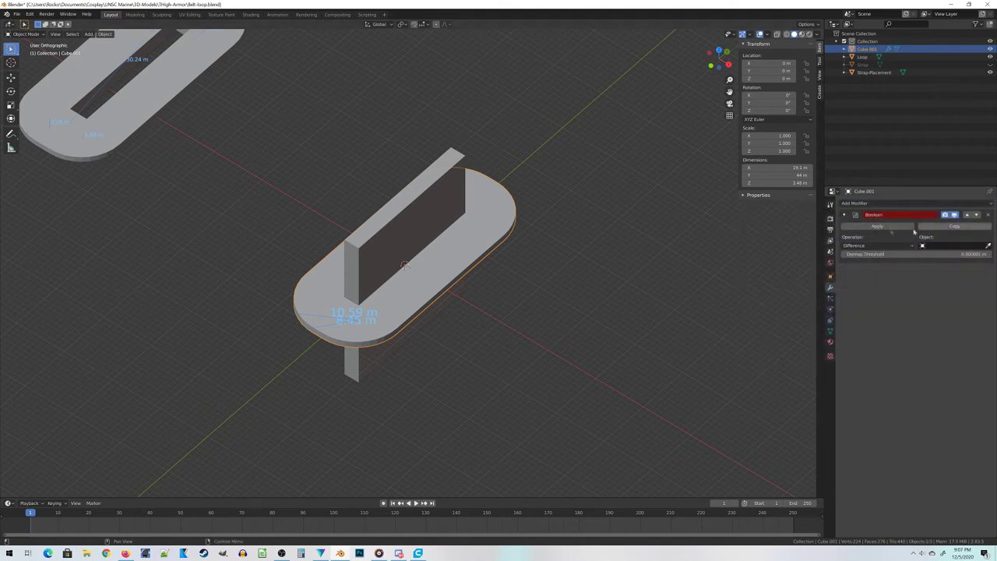
left_click(955, 246)
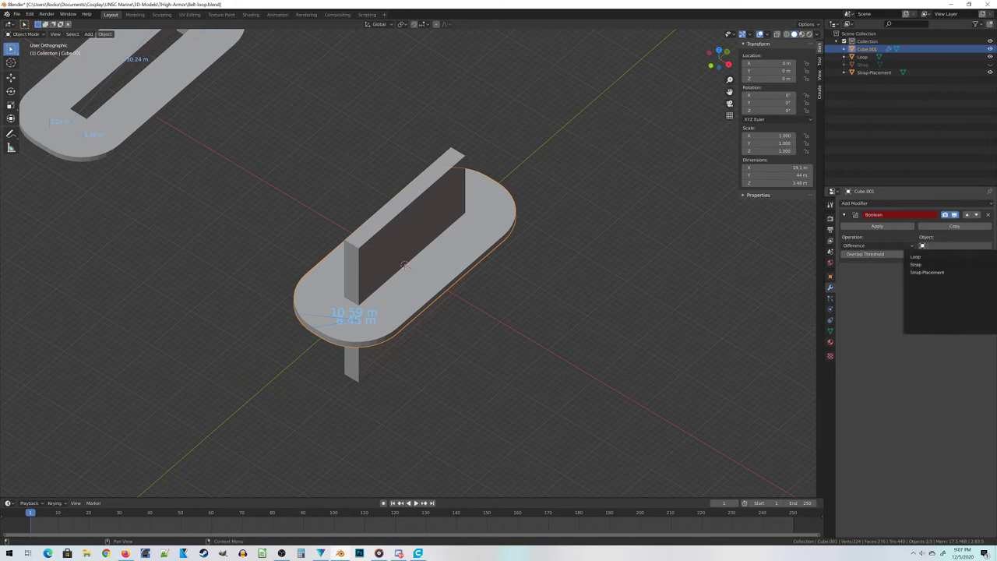
left_click(928, 272)
Check the slot cut in wireframe shading and apply the plate's Boolean modifier.
left_click_drag(663, 319, 644, 336)
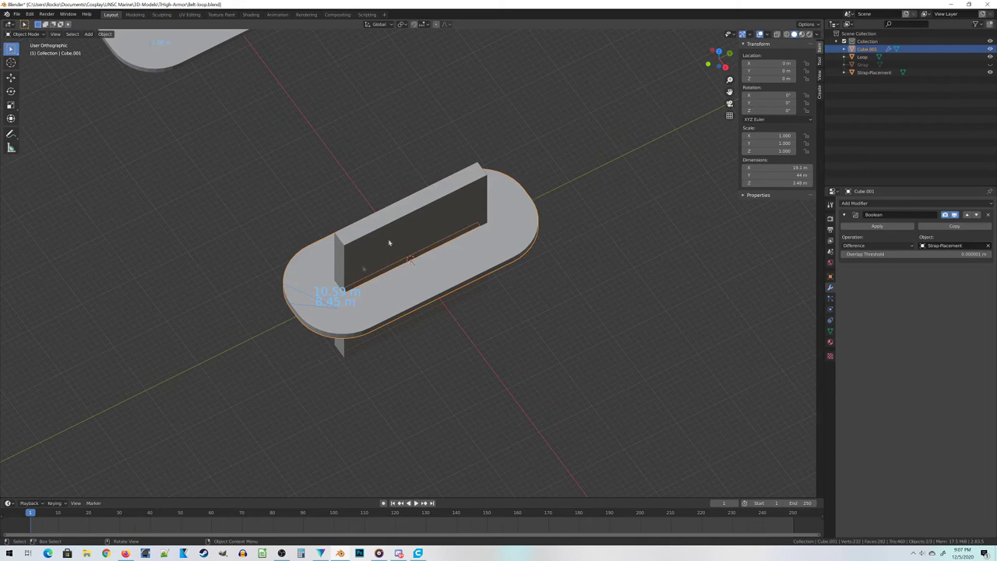
key("z")
left_click(413, 271)
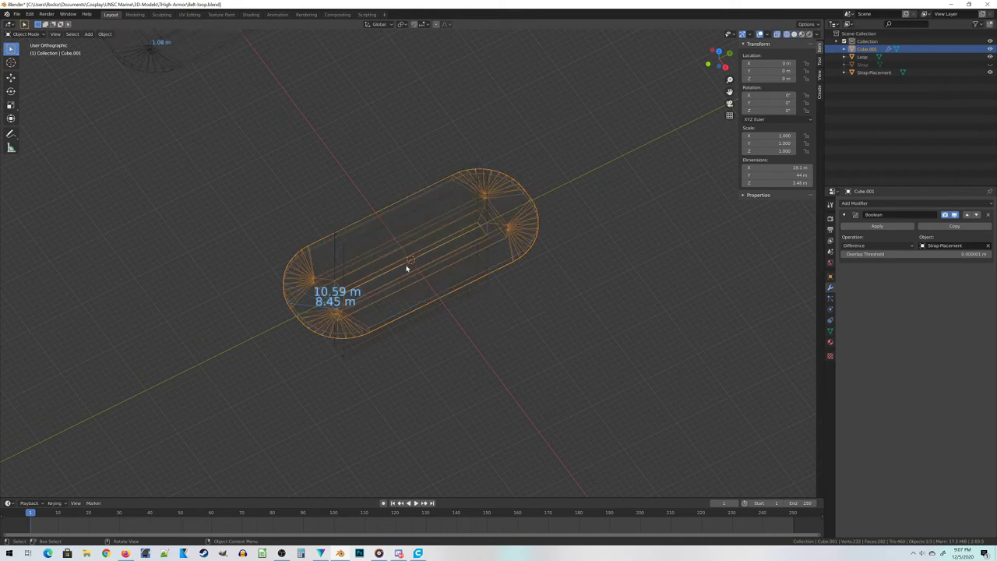
mouse_move(408, 267)
left_mouse_down()
mouse_move(447, 289)
mouse_move(387, 254)
mouse_move(601, 196)
left_mouse_up()
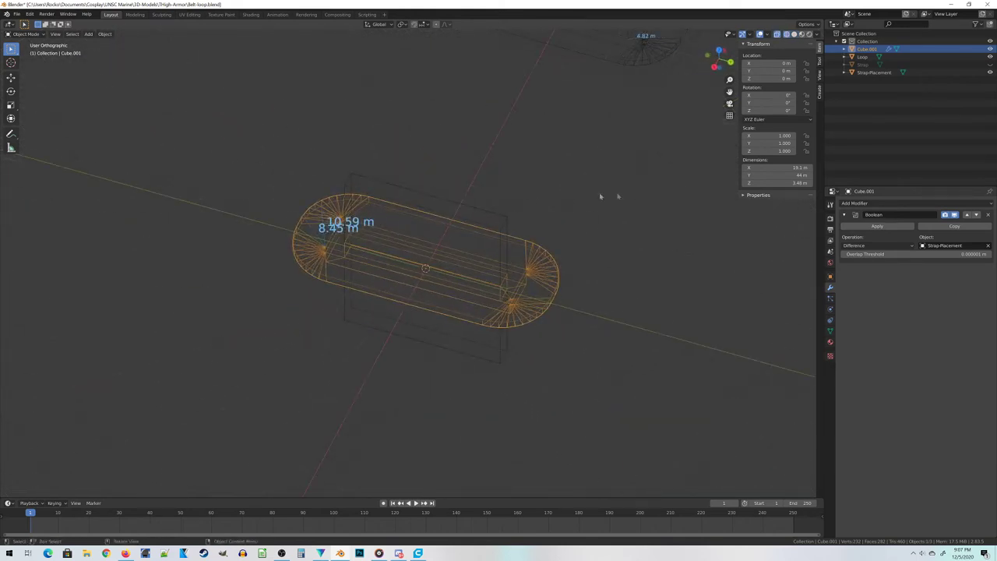
left_click(878, 226)
Hide the Strap-Placement object and return the viewport to solid shading to view the slotted plate.
left_click(509, 225)
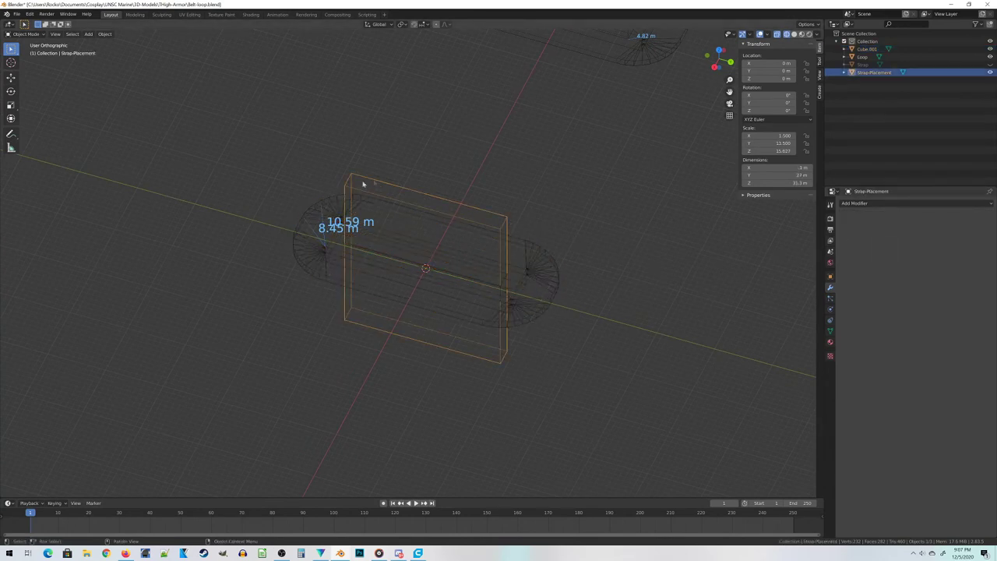
key("h")
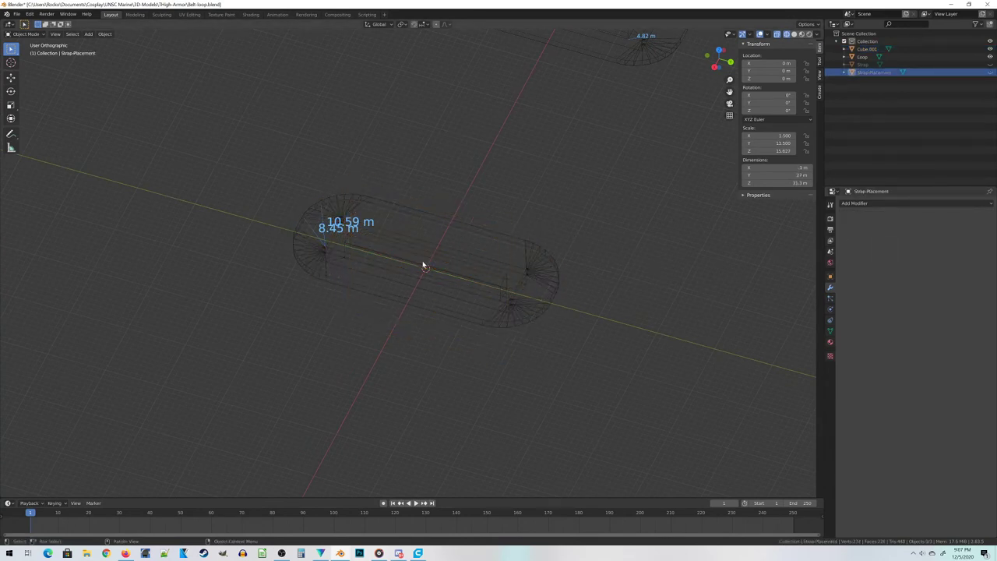
key("z")
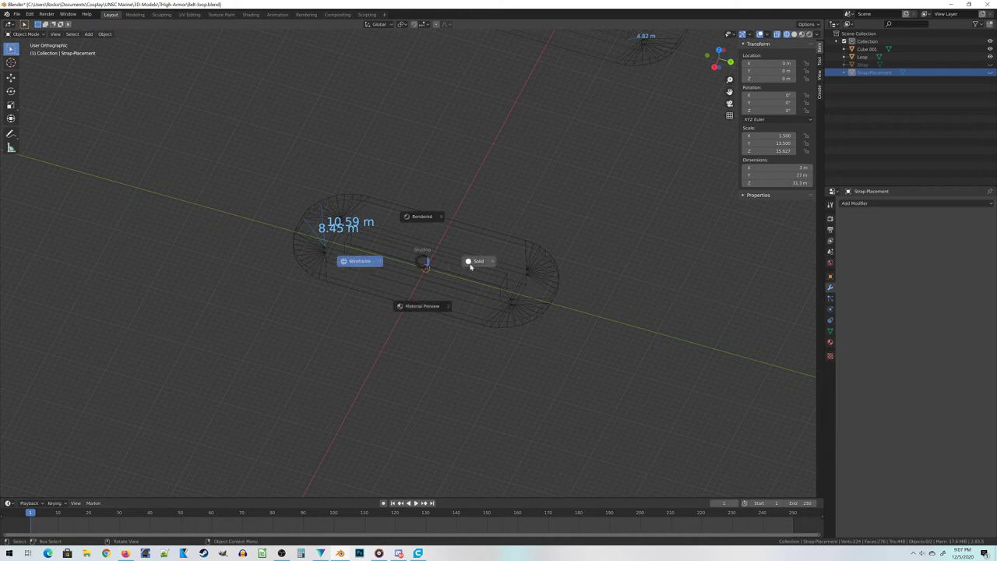
left_click(474, 260)
mouse_move(436, 335)
left_mouse_down()
mouse_move(387, 291)
mouse_move(374, 243)
mouse_move(417, 263)
mouse_move(437, 327)
left_mouse_up()
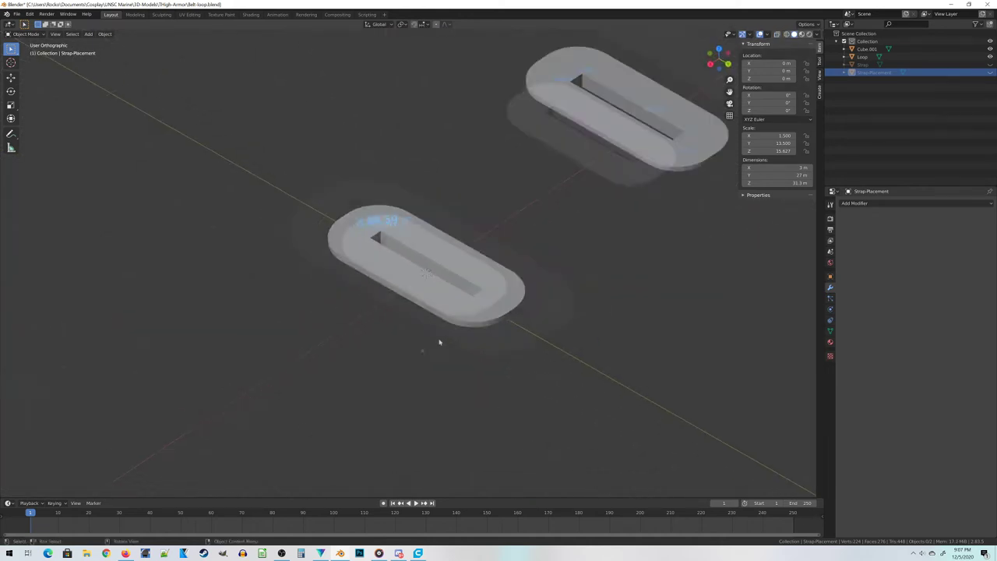
Select the slotted plate at the origin and open the STL export for it.
left_click(433, 343)
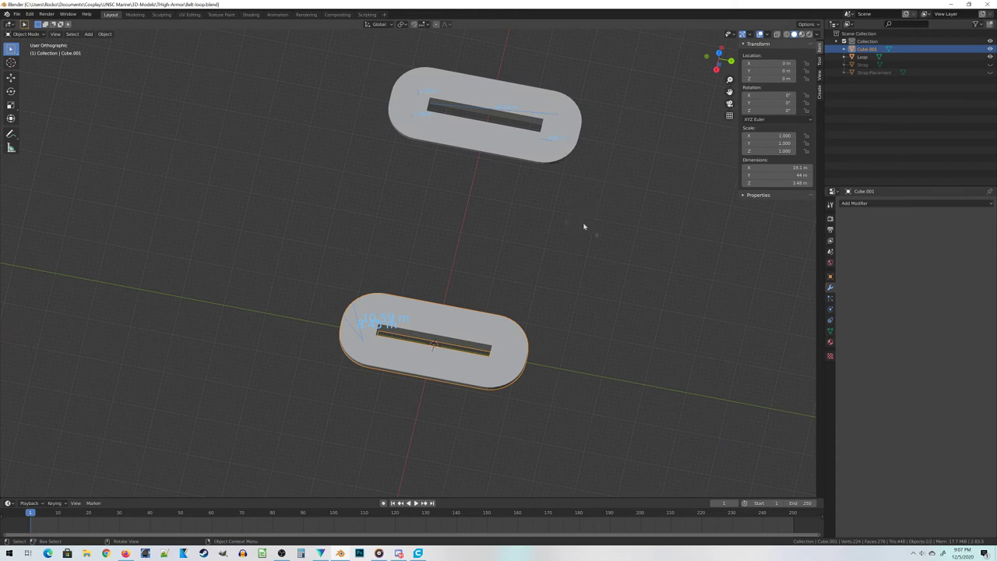
left_click(13, 15)
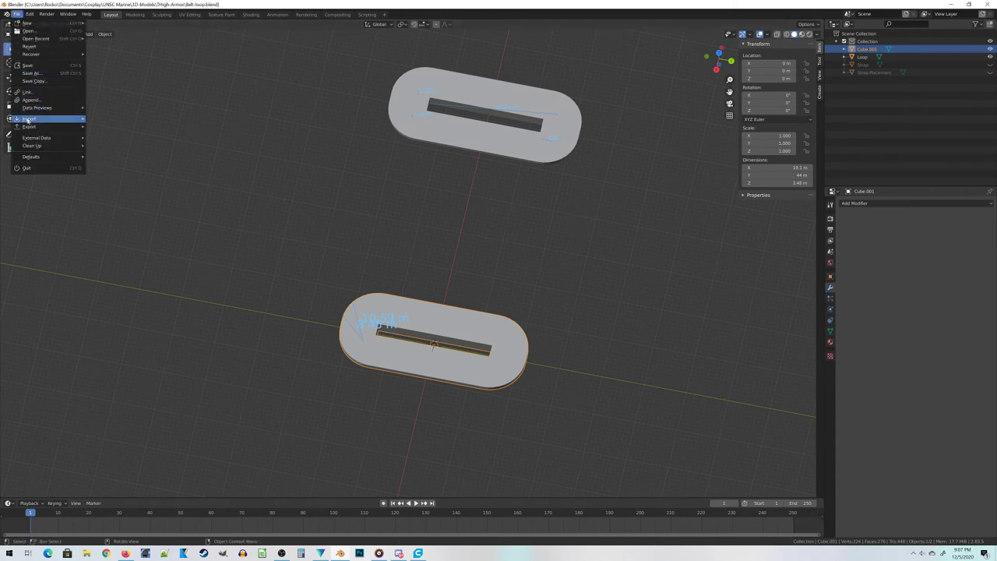
mouse_move(31, 126)
left_click(120, 165)
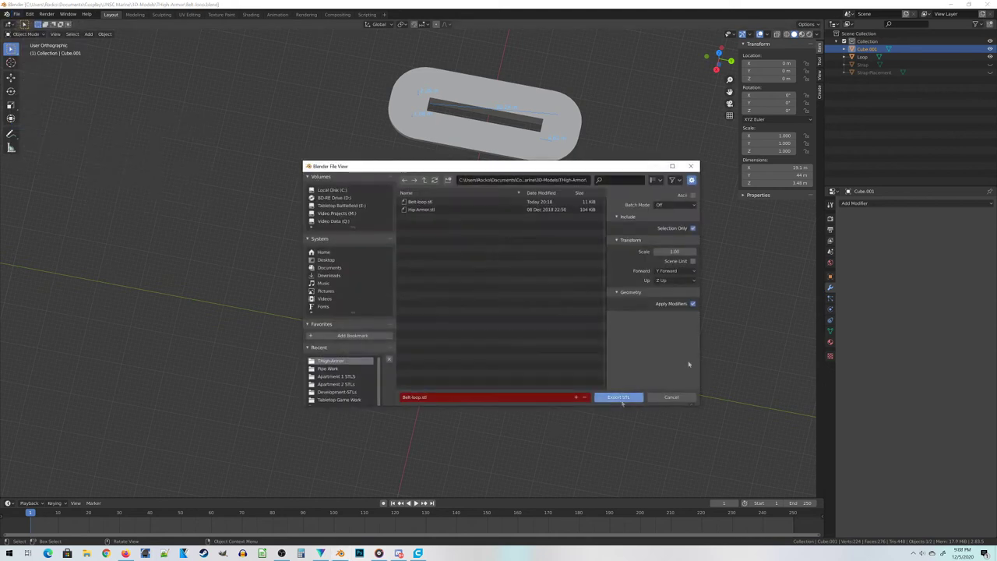